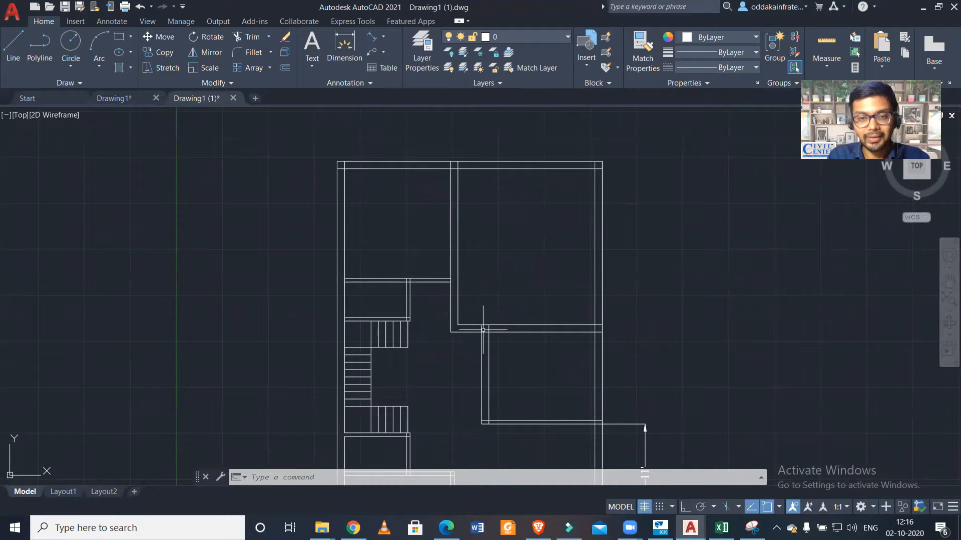
Change the colour of the wall lines meeting at the T-junction above the lower-right room to Red.
scroll(507, 352, "up", 2)
left_click(528, 359)
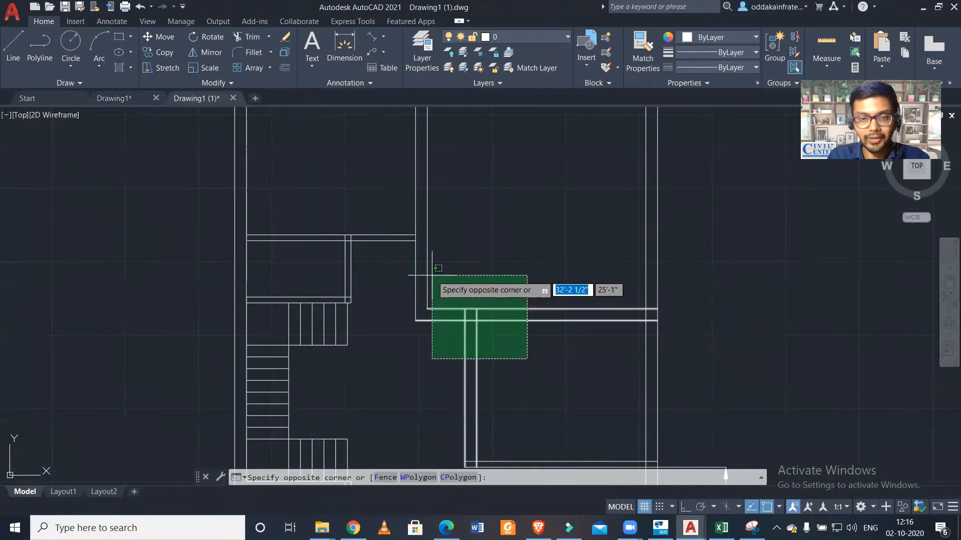
left_click(402, 253)
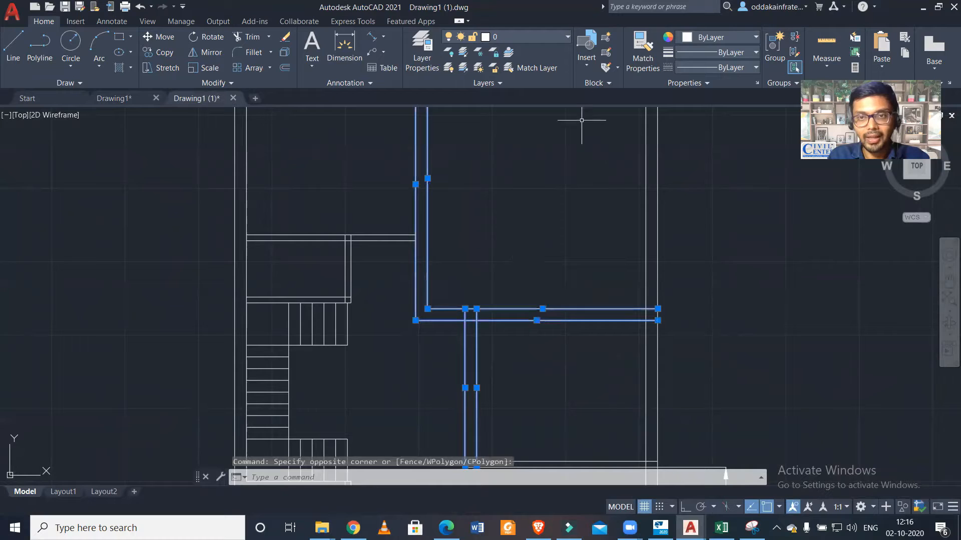
left_click(738, 40)
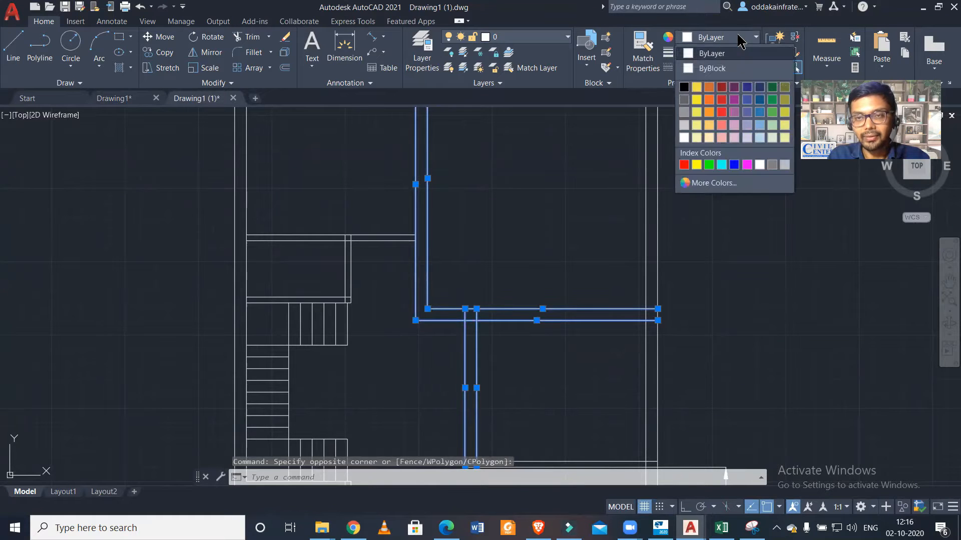
left_click(684, 165)
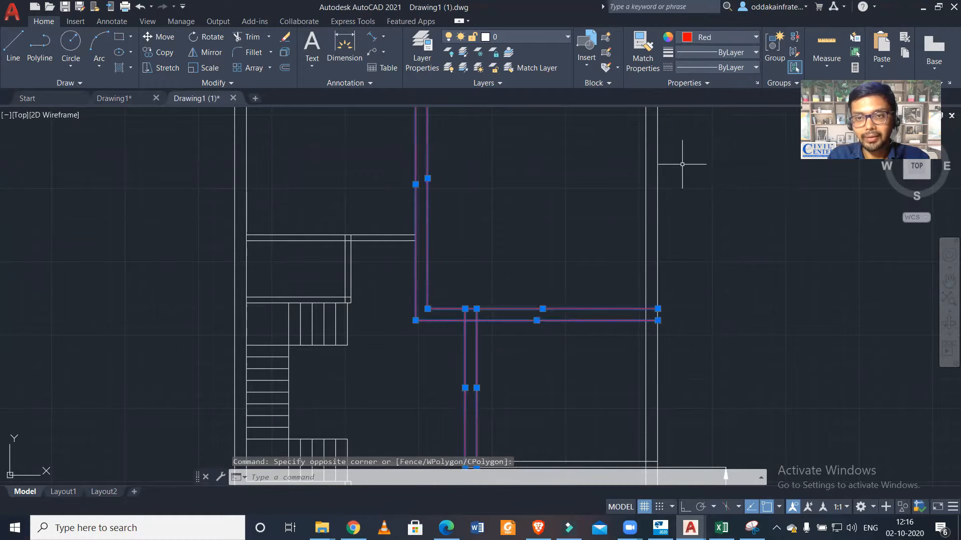
key("Escape")
Offset both red vertical wall lines below the junction outward by 10", one copy on each side.
scroll(569, 242, "down", 2)
scroll(519, 324, "up", 2)
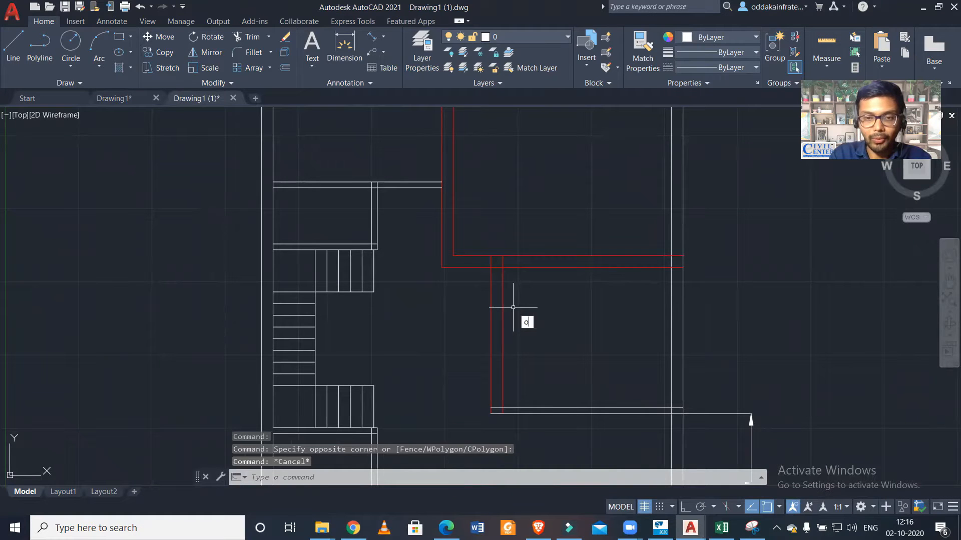
type("o")
key("Return")
type("1")
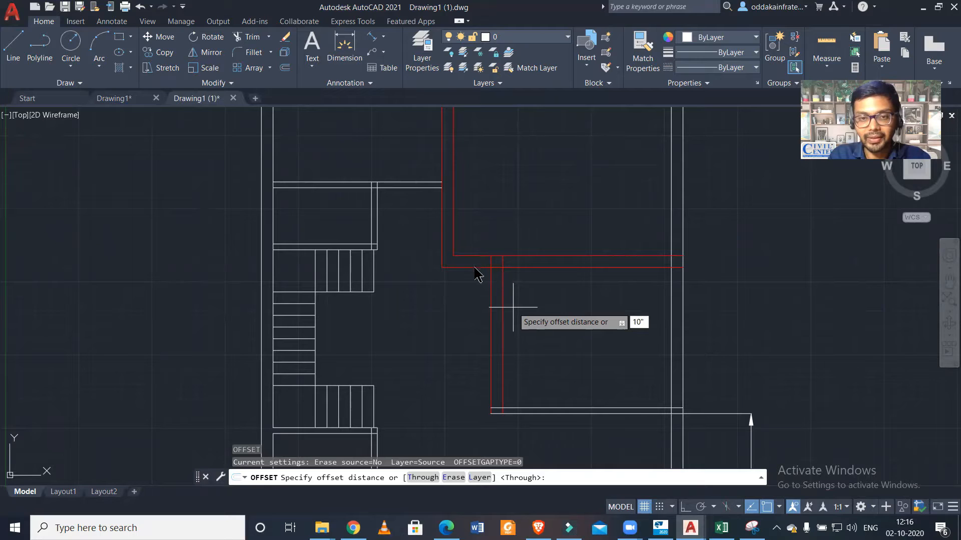
type("0\"")
key("Return")
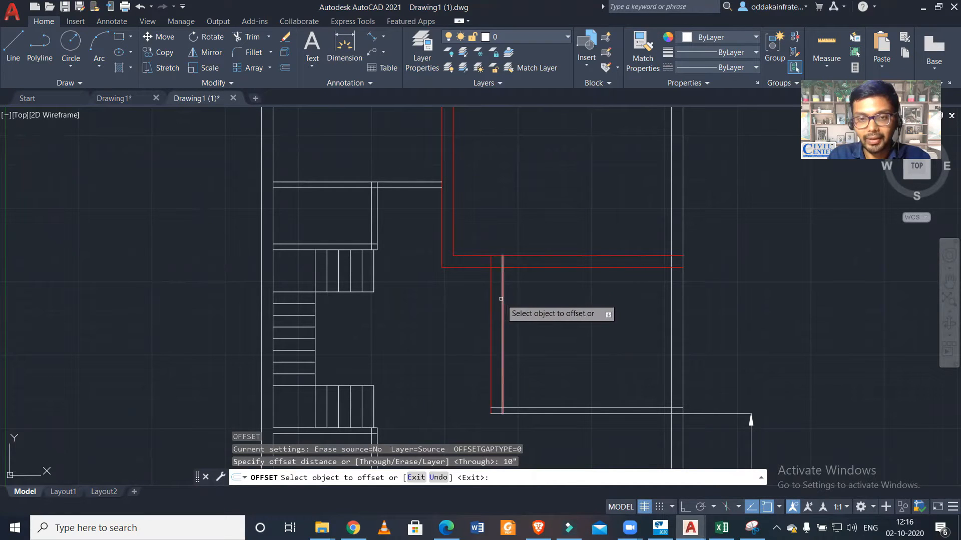
left_click(501, 300)
left_click(563, 303)
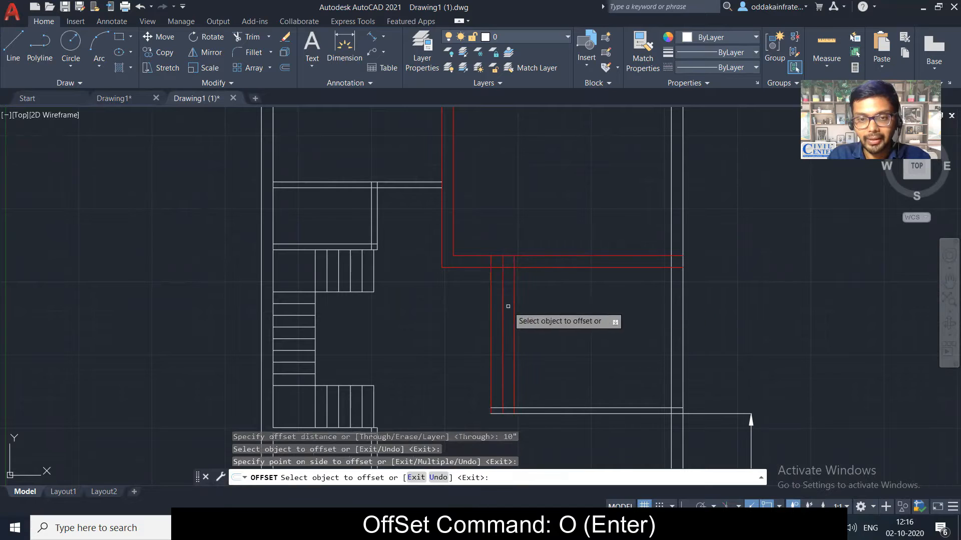
left_click(491, 307)
left_click(392, 344)
Offset the two red horizontal wall lines outward by 10", one copy below and one above the wall.
scroll(508, 252, "down", 2)
scroll(509, 250, "up", 3)
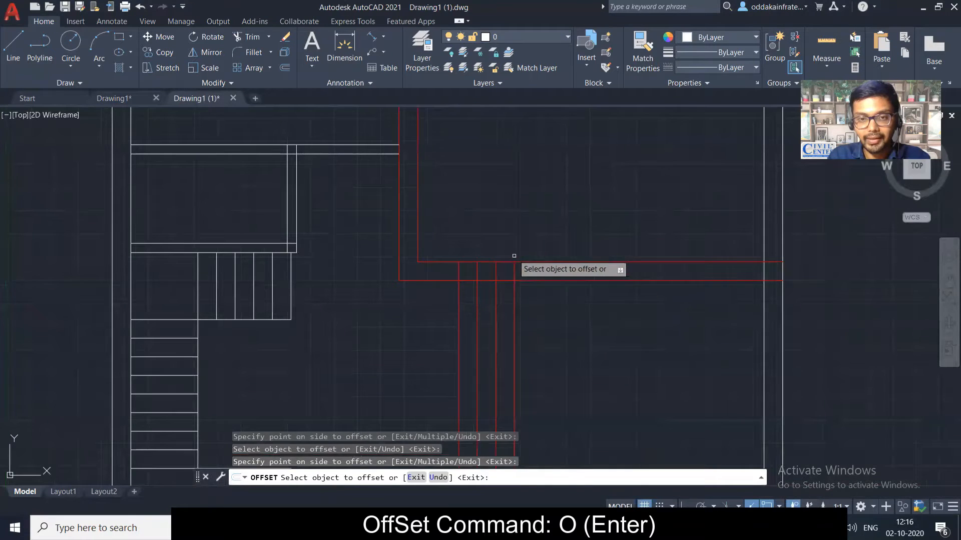
left_click(547, 281)
left_click(548, 320)
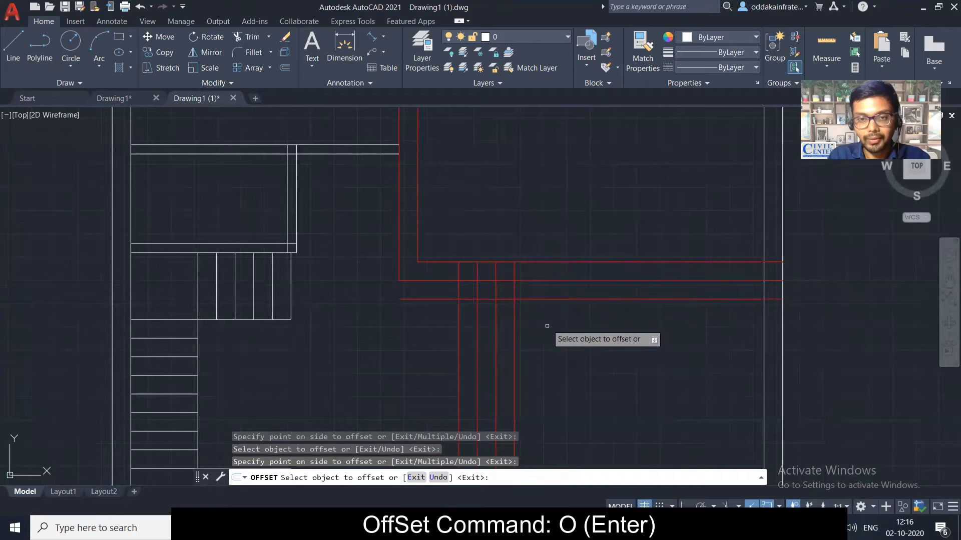
left_click(556, 261)
left_click(557, 228)
scroll(558, 222, "down", 2)
scroll(551, 283, "up", 4)
key("Escape")
Extend the four vertical lines below the junction up to the upper offset line as the boundary edge.
left_click(567, 213)
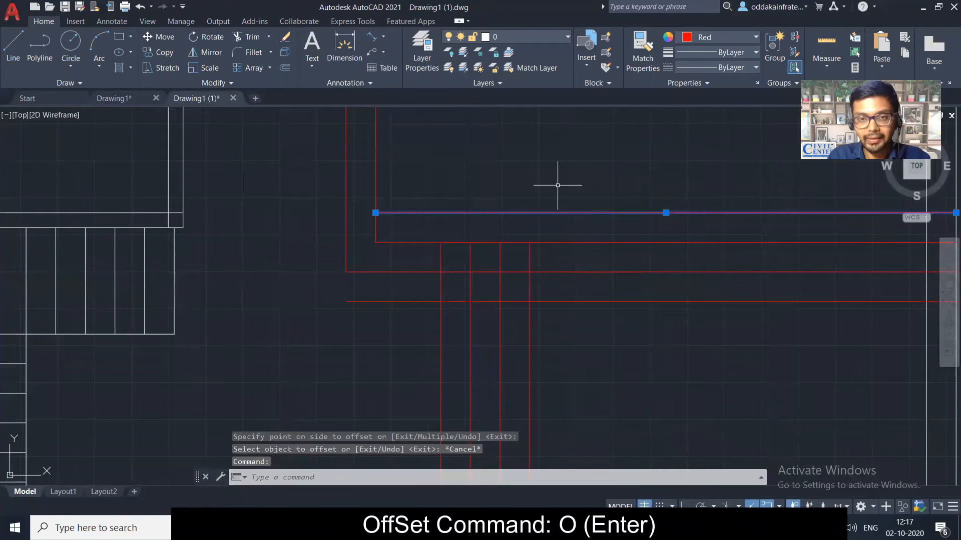
type("ex")
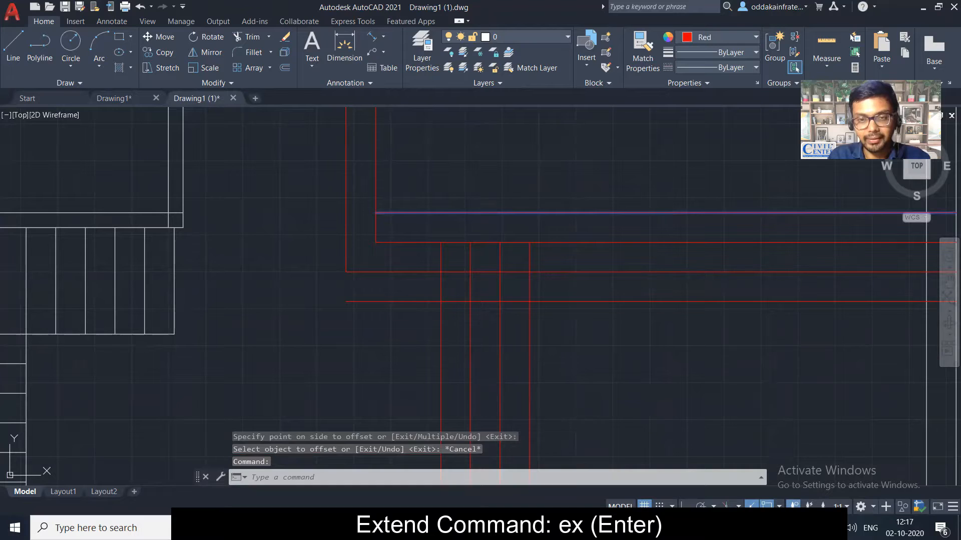
key("Return")
scroll(551, 223, "down", 2)
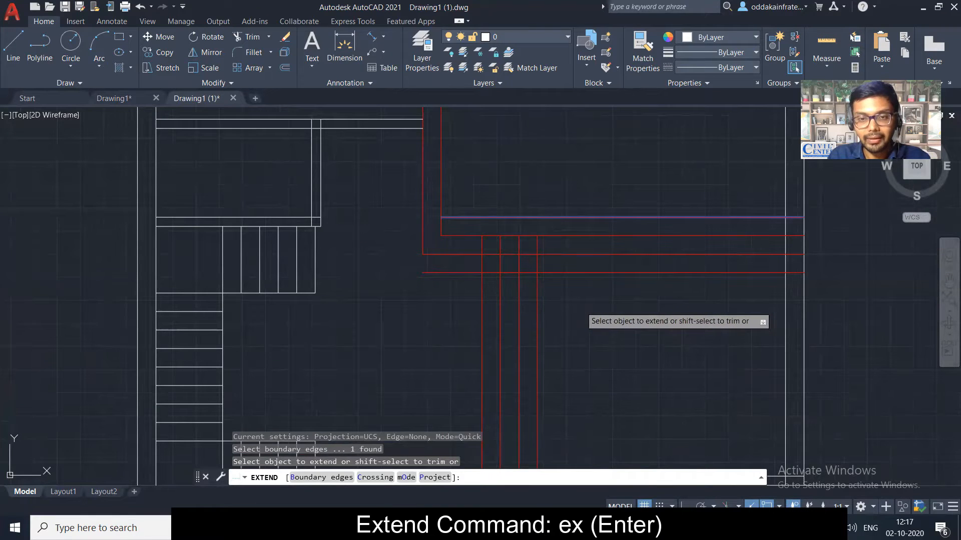
left_click(579, 309)
left_click(418, 300)
key("Return")
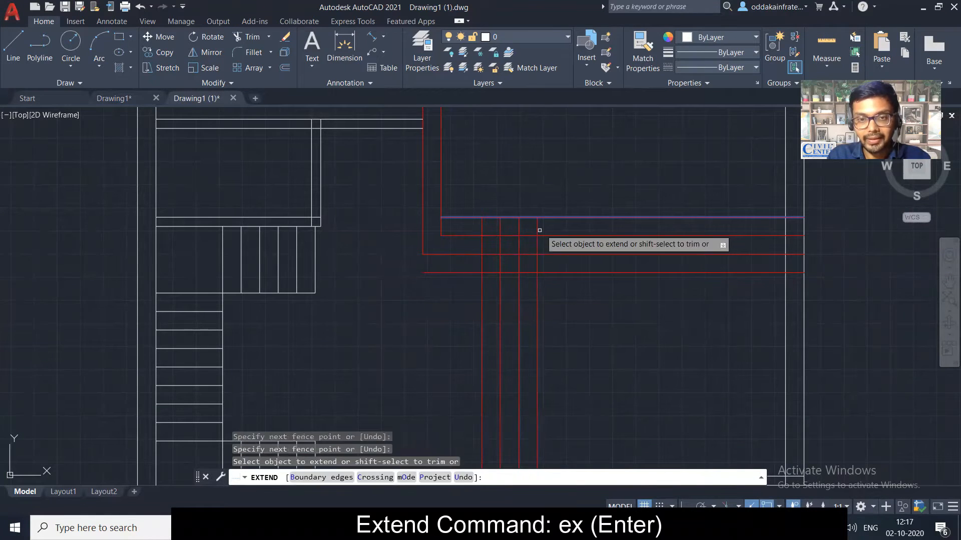
key("Escape")
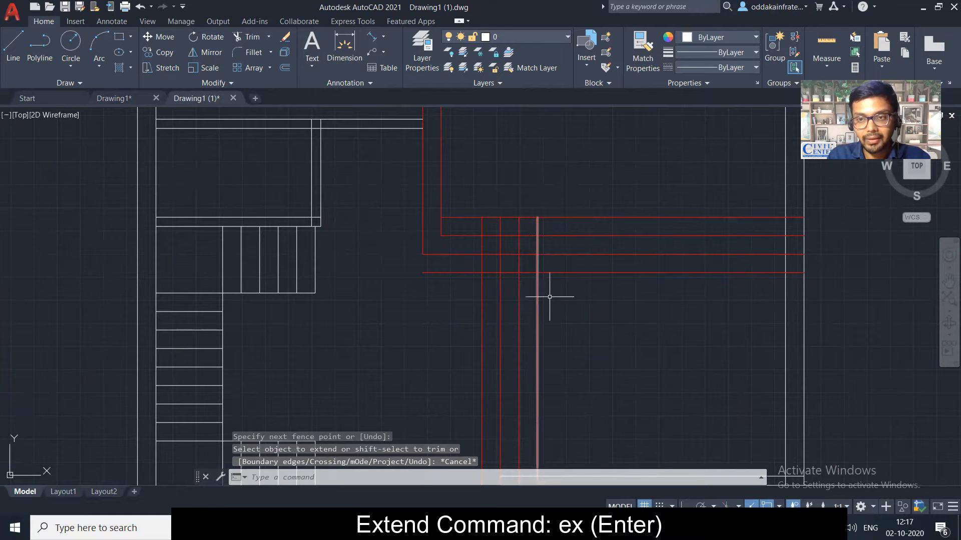
Match the white outer wall line's properties onto the four offset lines around the junction, two vertical and two horizontal.
left_click(787, 305)
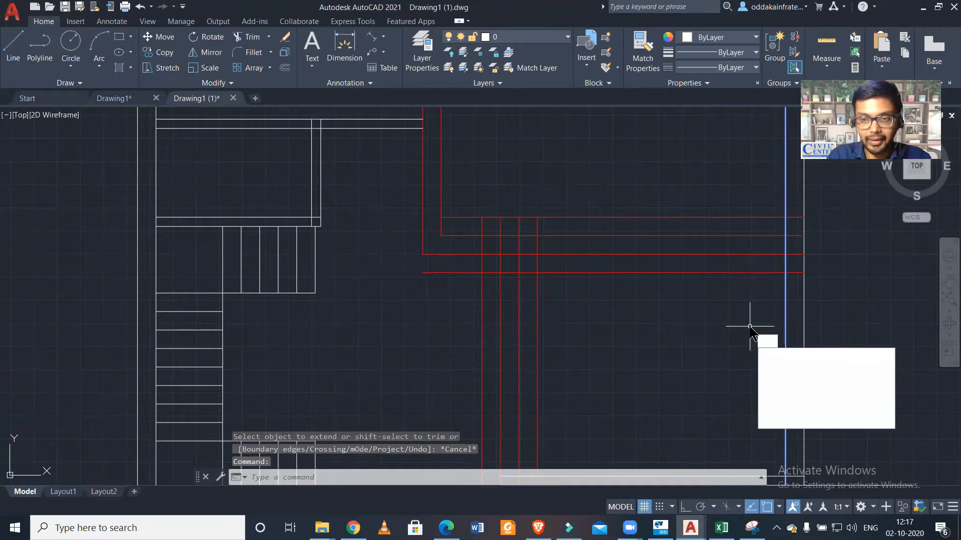
key("Return")
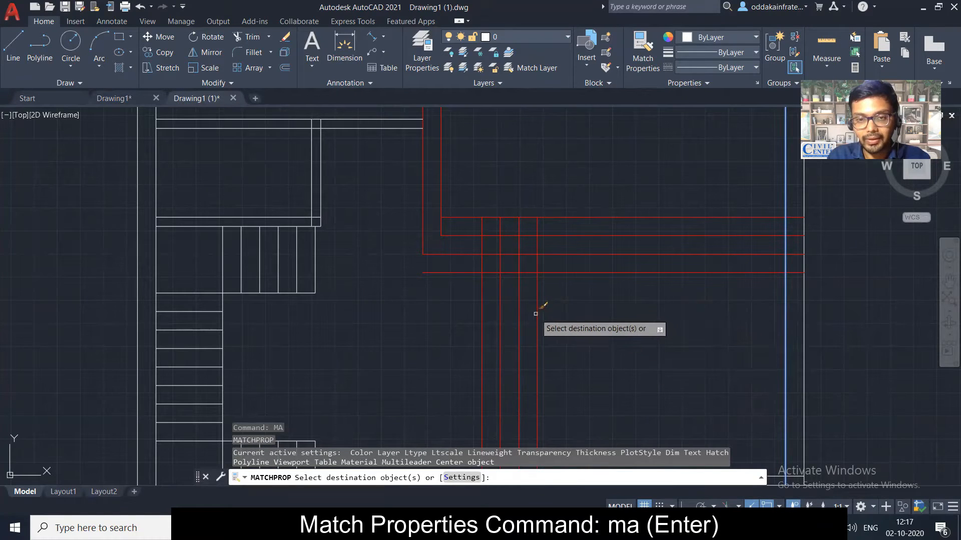
left_click(598, 340)
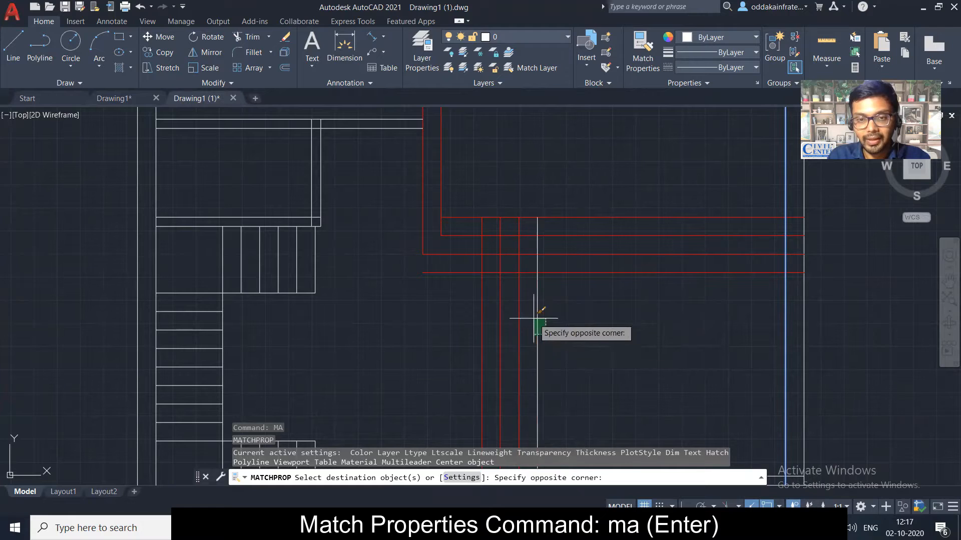
left_click(523, 324)
left_click(470, 323)
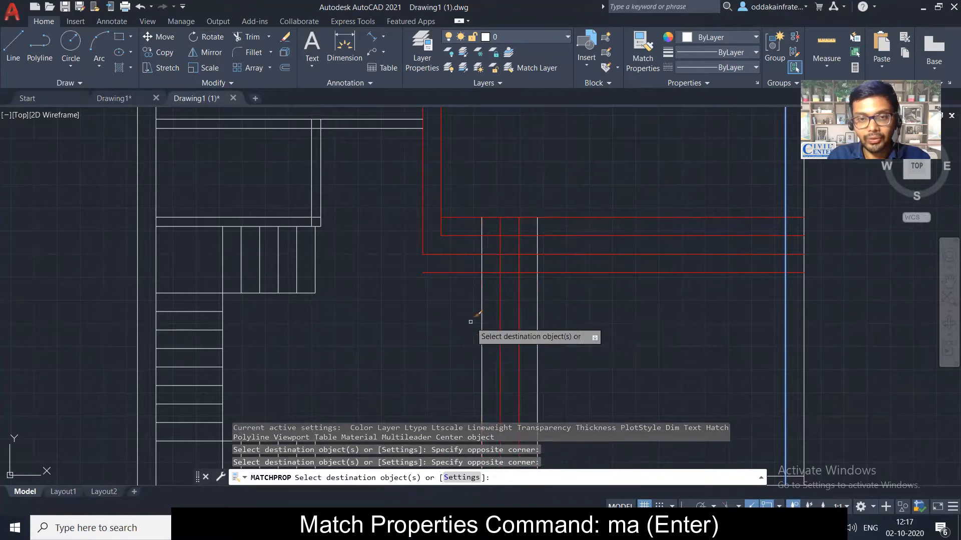
left_click(643, 286)
left_click(634, 271)
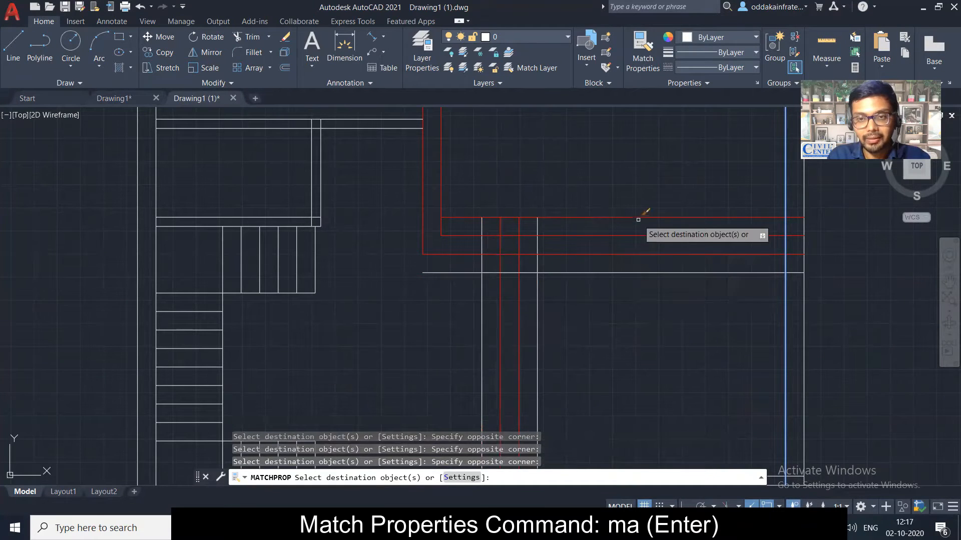
left_click(640, 220)
left_click(626, 190)
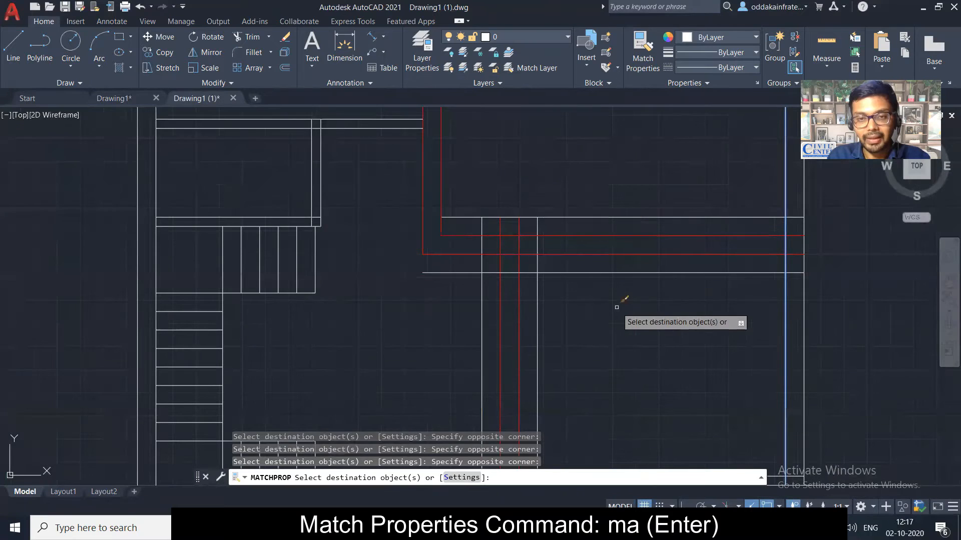
scroll(622, 302, "up", 3)
scroll(622, 302, "down", 5)
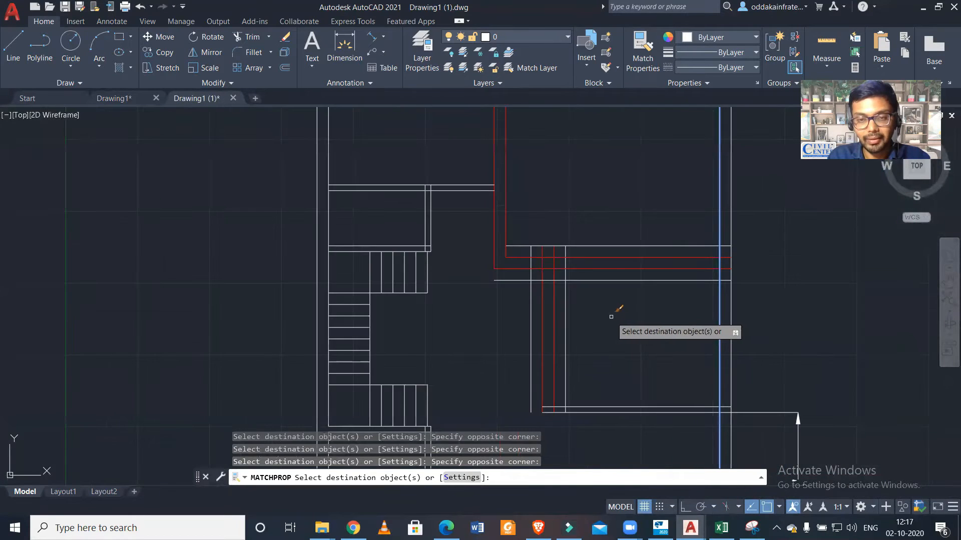
scroll(611, 316, "up", 2)
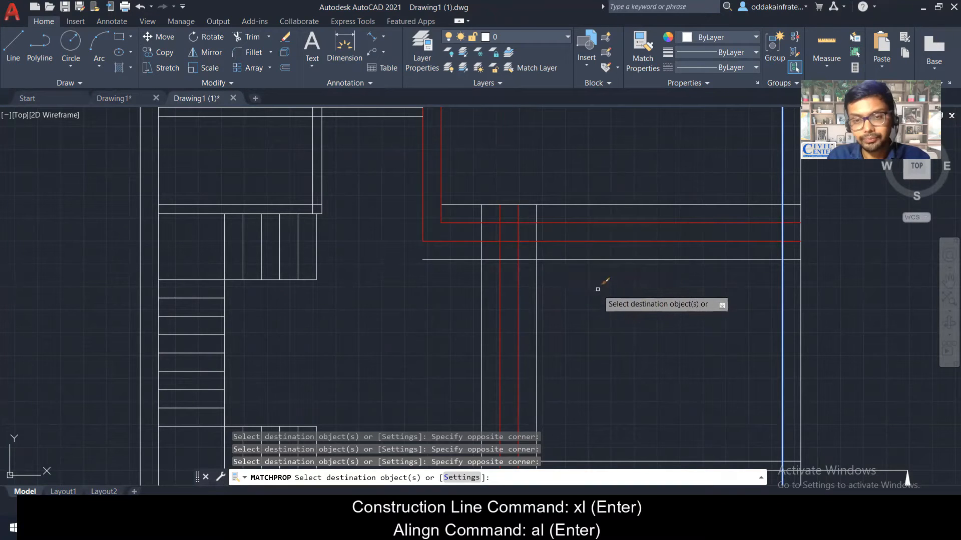
key("Escape")
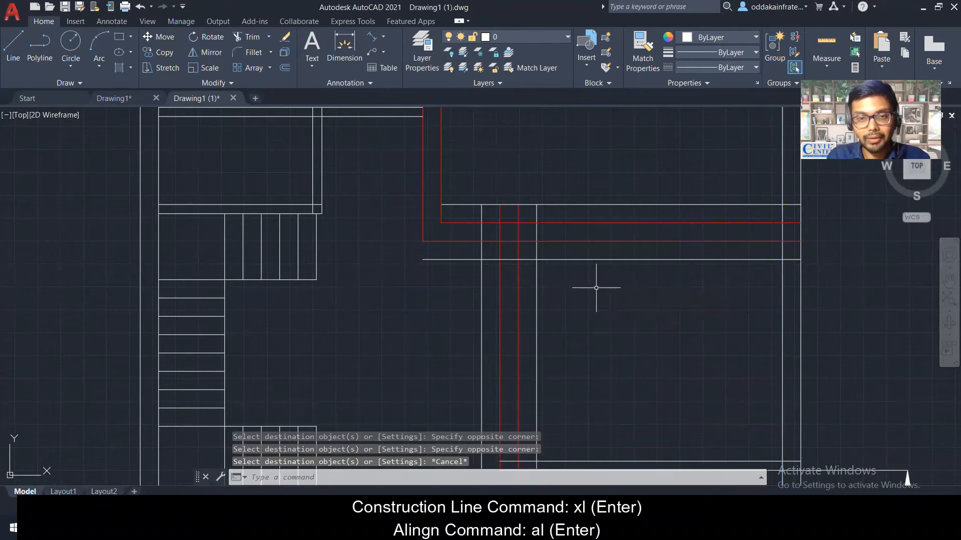
Draw a diagonal construction line from the right offset line's intersection with the lower red wall line through the left red line's top end.
type("xl")
key("Return")
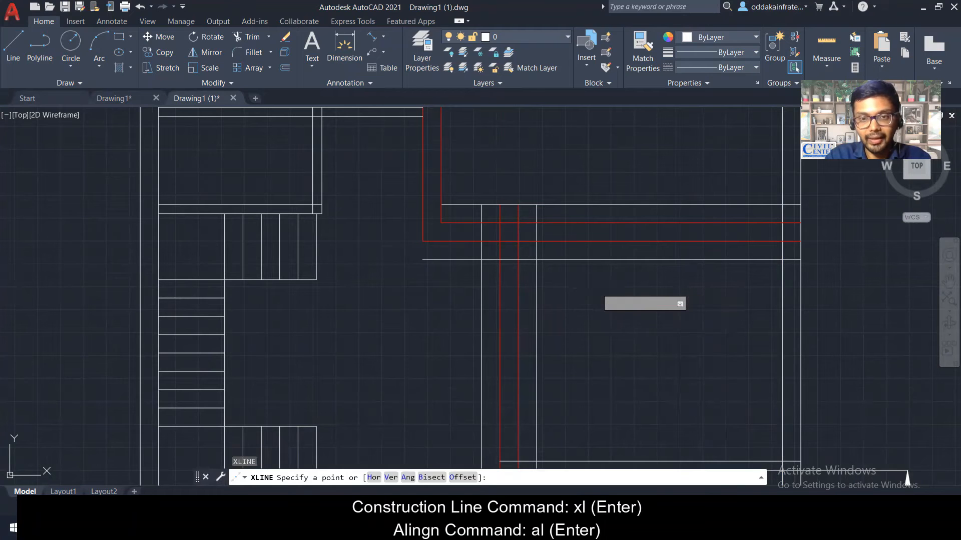
type("al")
key("Return")
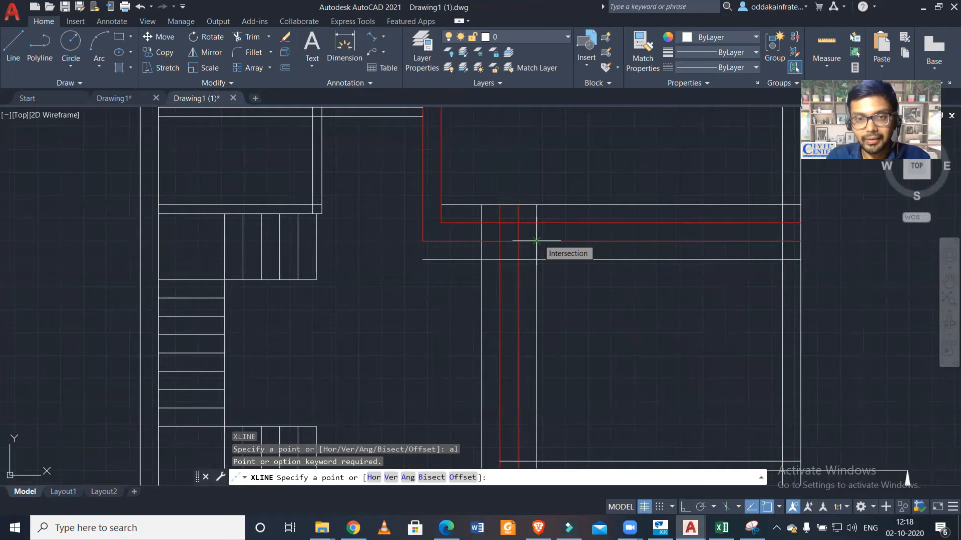
left_click(536, 241)
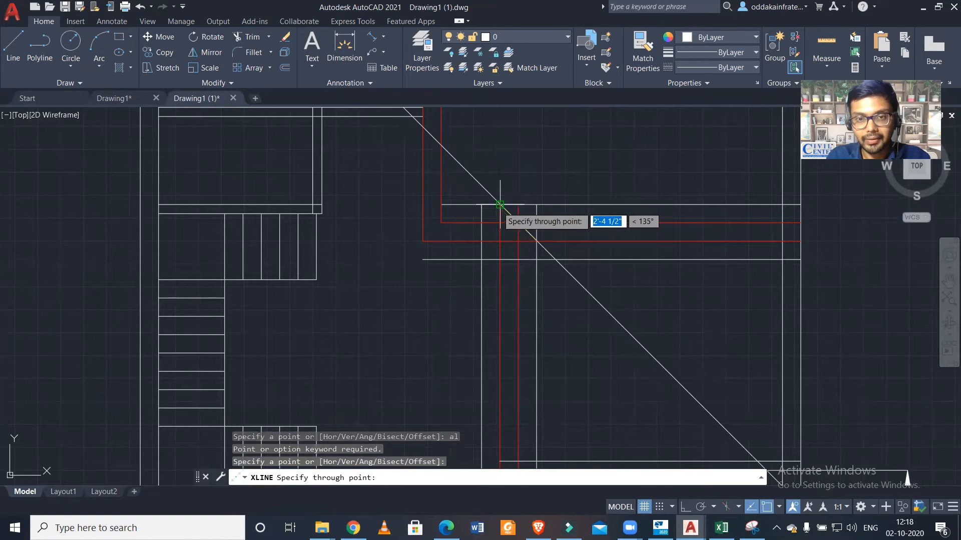
left_click(500, 205)
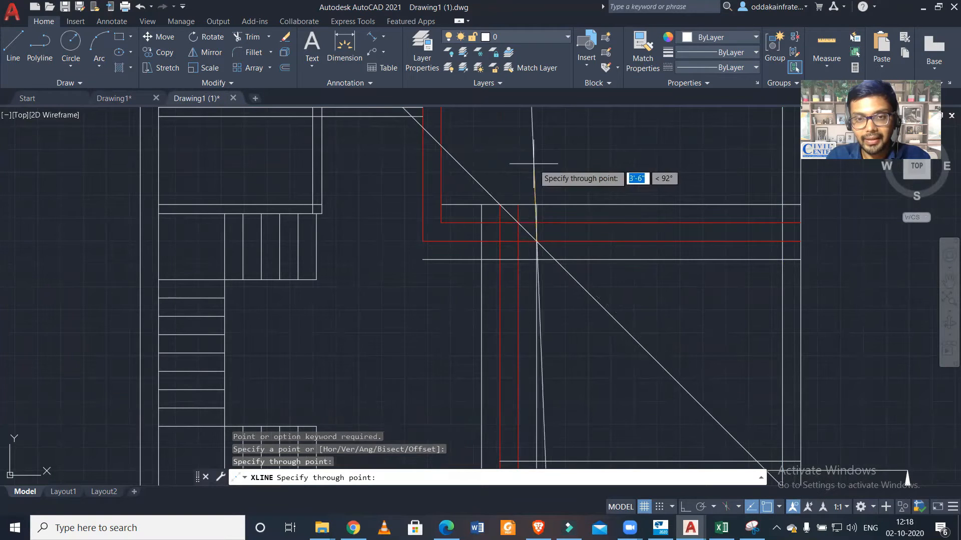
key("Escape")
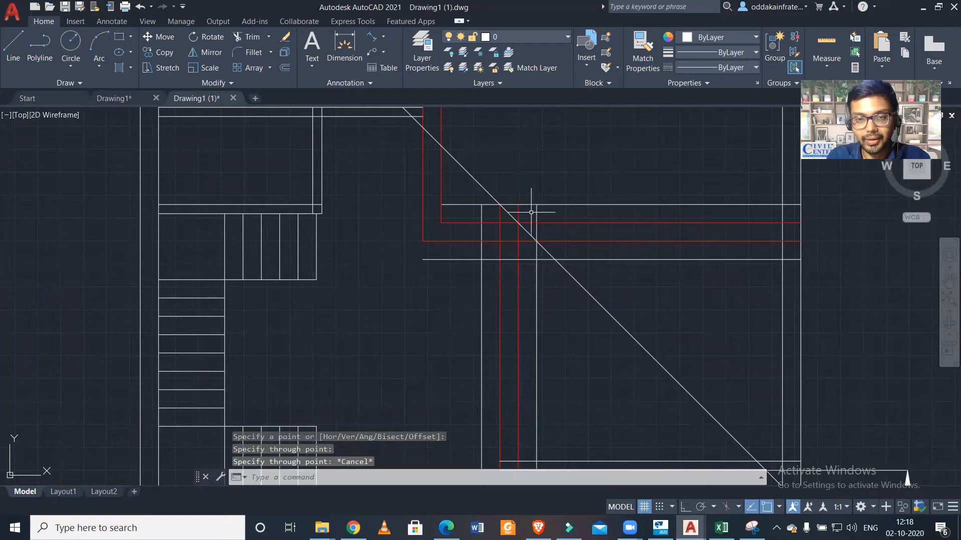
Draw an opposite diagonal construction line from the left offset line's intersection with the lower red wall line through the adjacent red-line intersection up-right.
scroll(523, 219, "down", 2)
scroll(523, 219, "up", 2)
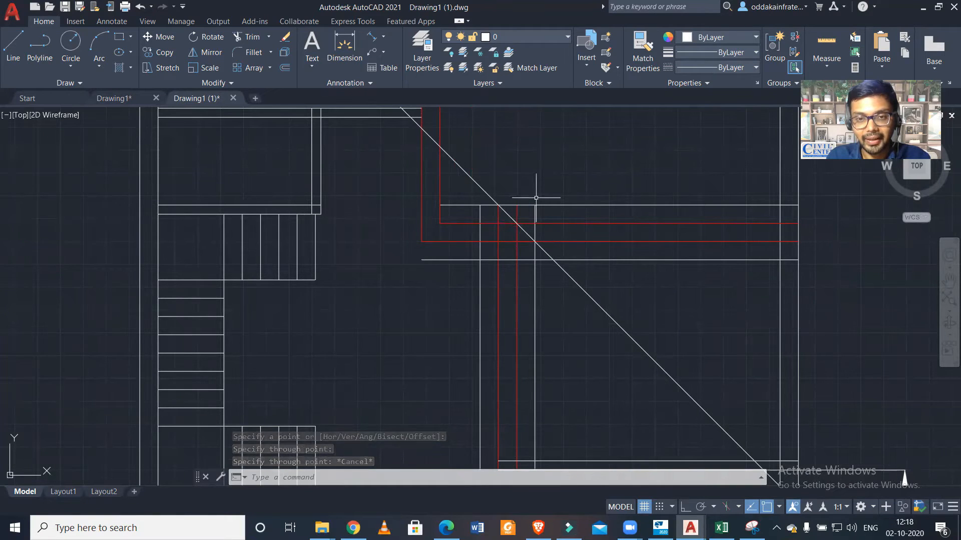
key("space")
left_click(480, 242)
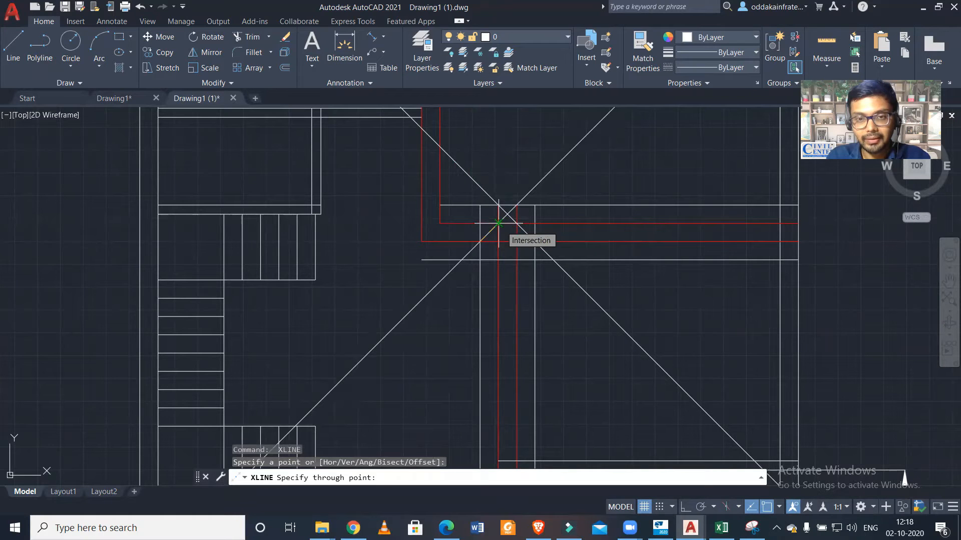
left_click(498, 223)
key("Escape")
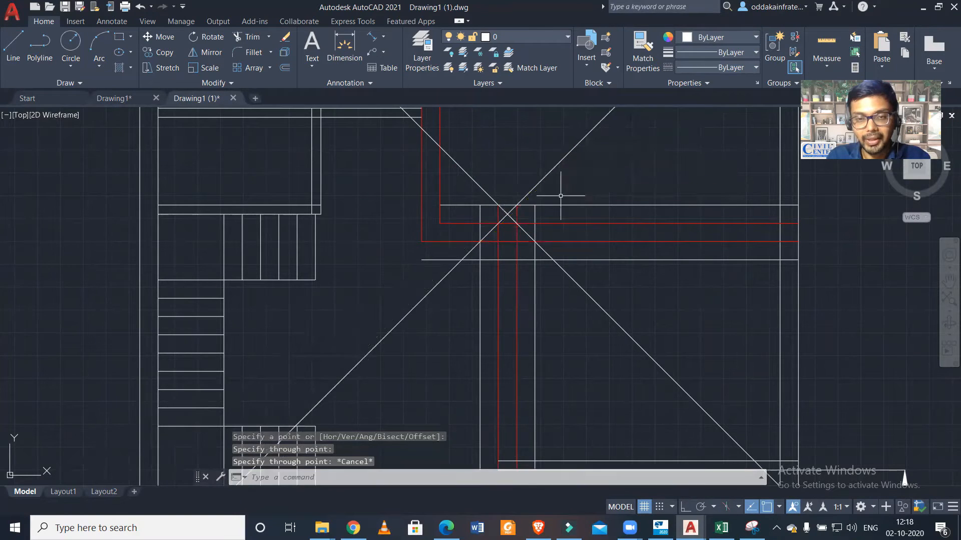
Offset the diagonal construction line that descends to the right by 10" toward its lower-left side.
mouse_move(558, 189)
middle_mouse_down()
mouse_move(539, 251)
mouse_move(529, 253)
middle_mouse_up()
scroll(528, 252, "down", 2)
scroll(527, 379, "up", 2)
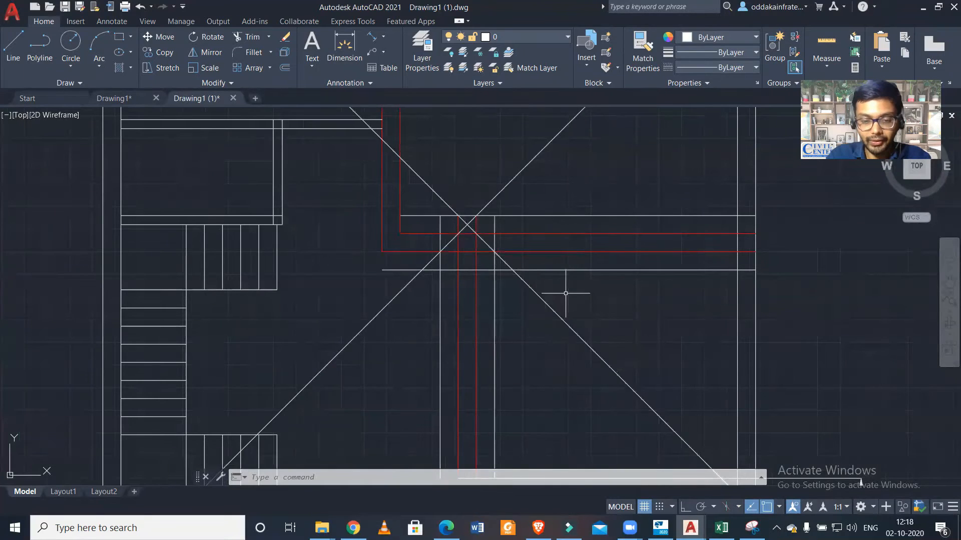
key("Return")
key("Return")
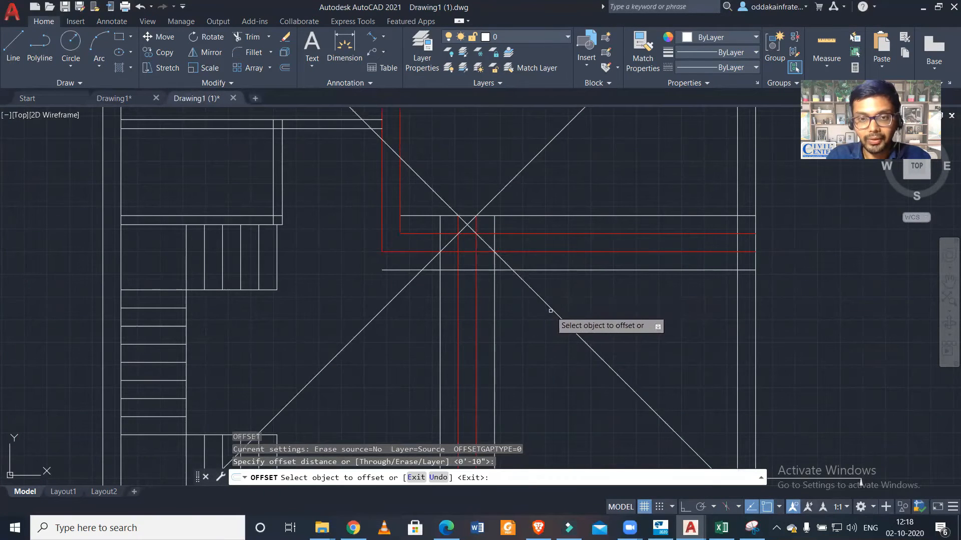
left_click(551, 310)
left_click(532, 343)
middle_click_drag(549, 208, 625, 284)
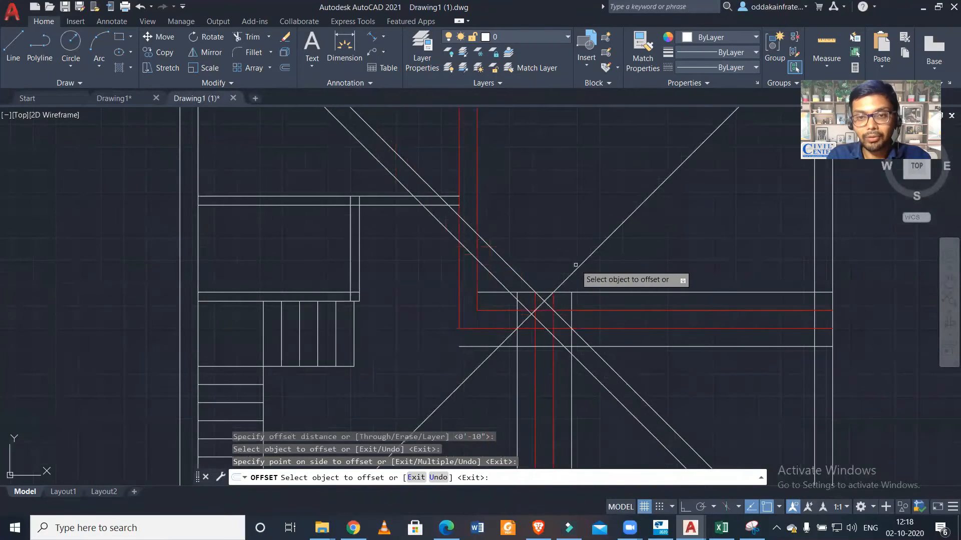
Offset the diagonal construction line that rises to the right by 4' toward its upper-left side.
left_click(576, 265)
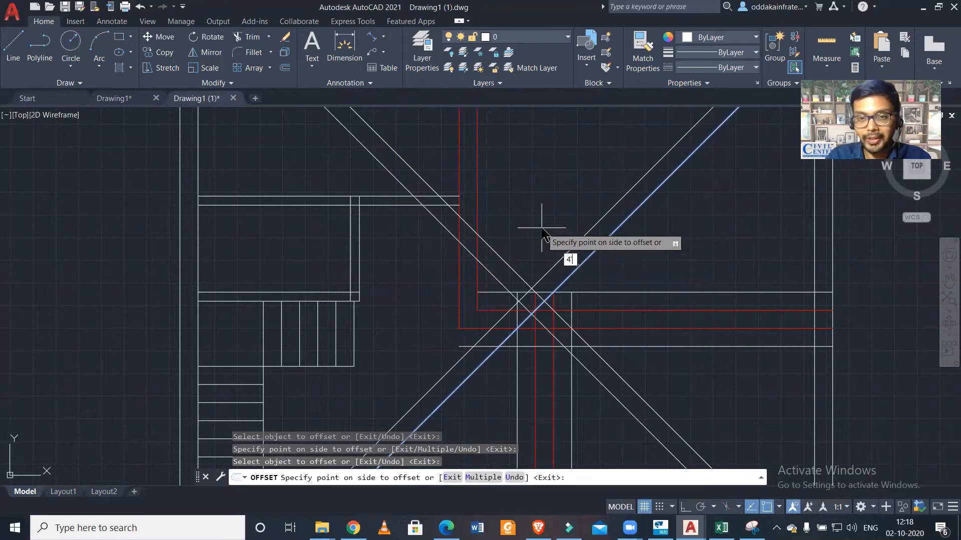
type("4'")
key("Return")
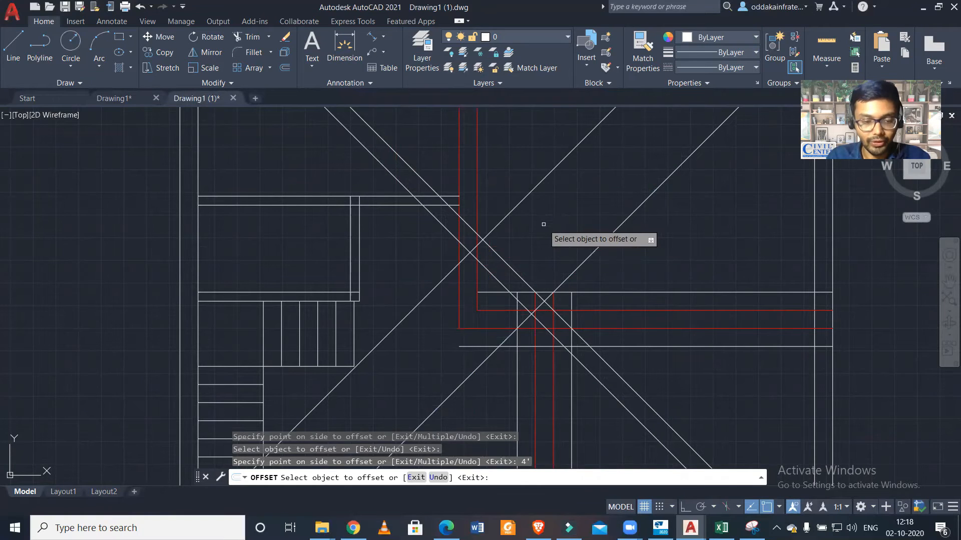
key("Escape")
Trim the left red vertical wall line and the offset rising diagonal where they cross the gap between the diagonals.
type("tr")
key("Return")
scroll(464, 238, "up", 2)
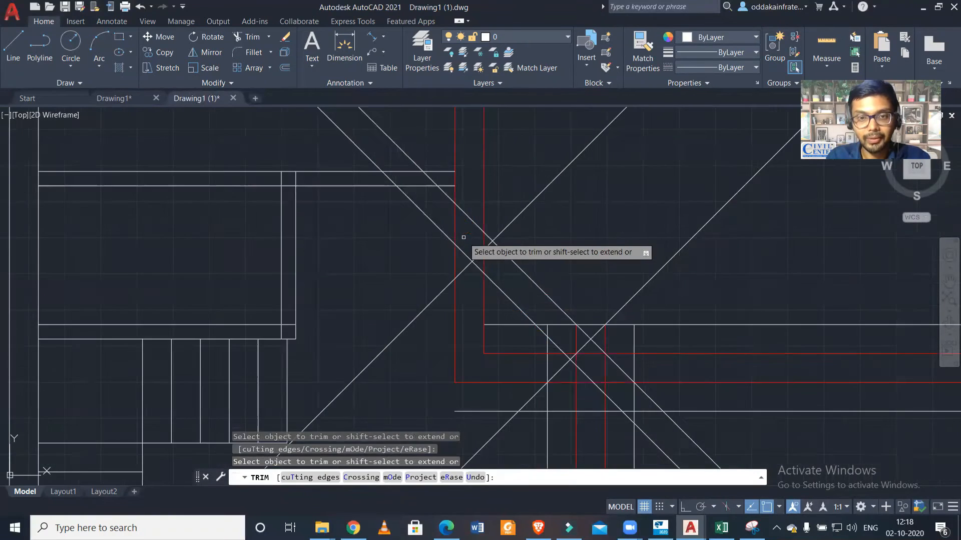
scroll(470, 233, "up", 2)
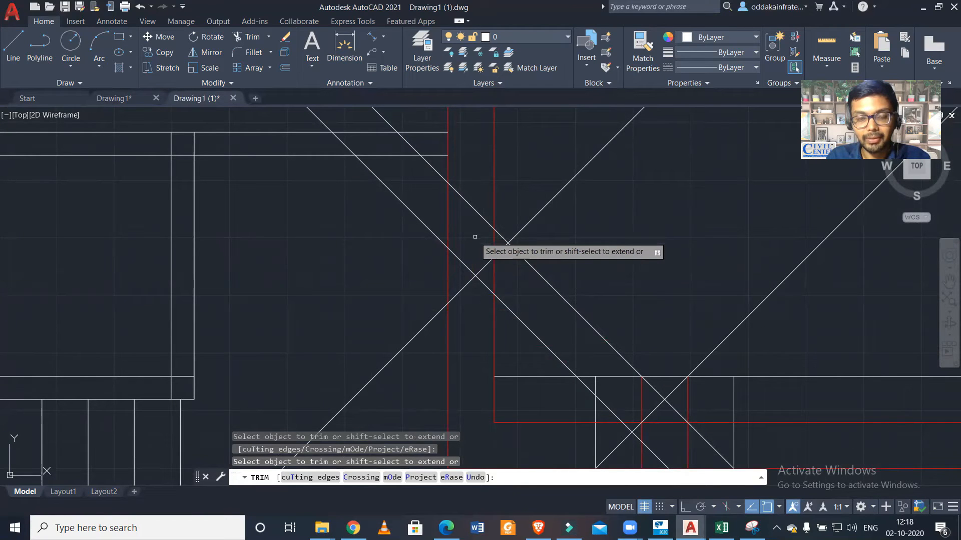
left_click(465, 305)
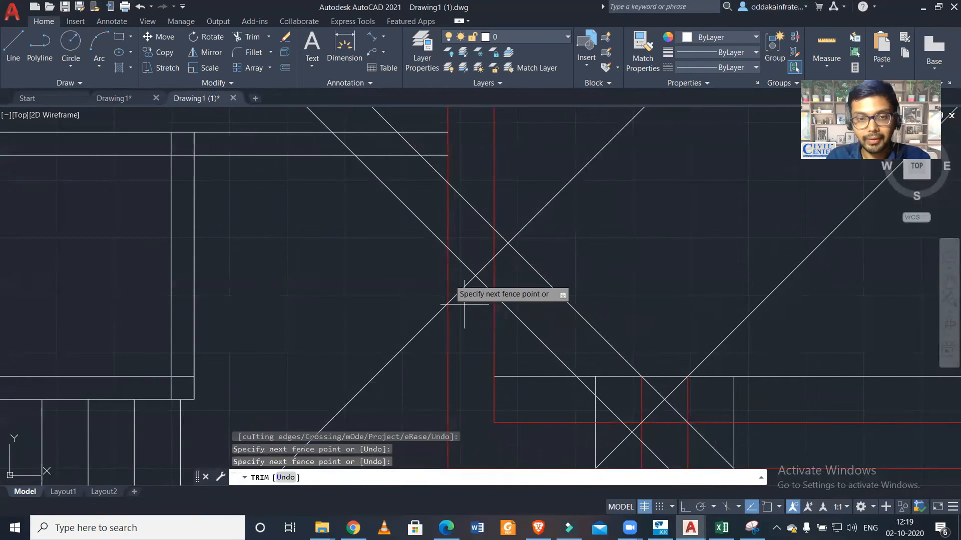
key("Return")
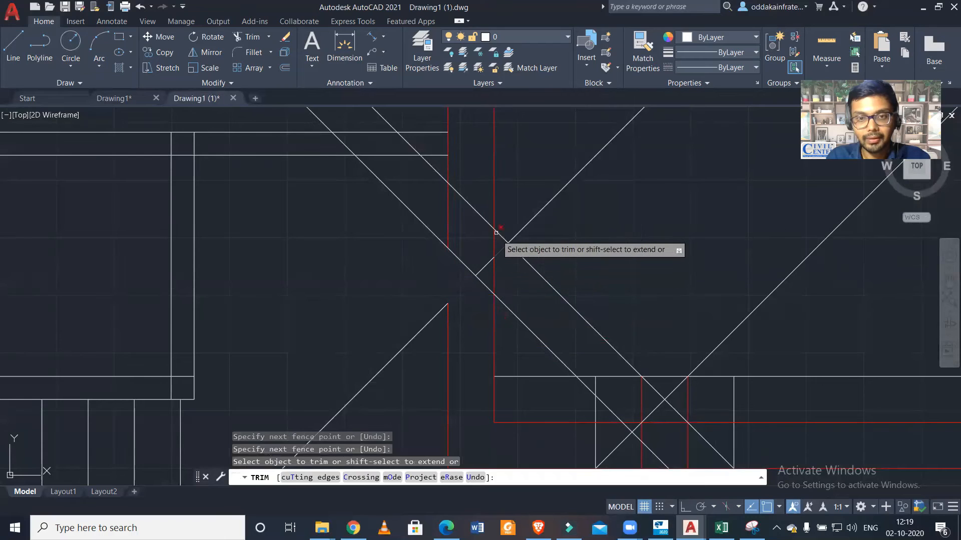
Trim the two parallel descending diagonals above the red vertical wall, back to the neighbouring white room wall.
left_click(479, 197)
left_click(466, 219)
left_click(443, 161)
left_click(407, 246)
key("Return")
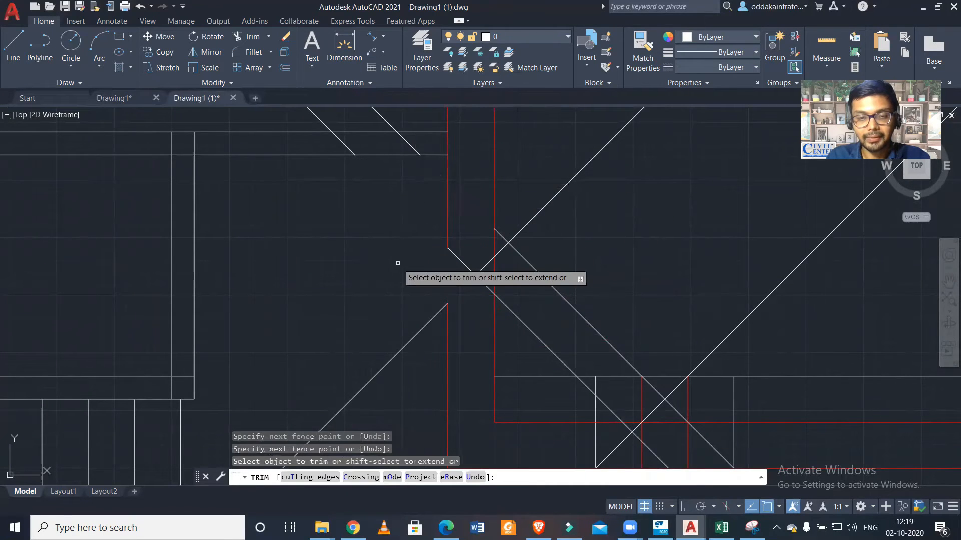
Trim the right red vertical line and the crossing diagonals to leave a pointed end on the upper wall.
scroll(499, 241, "up", 4)
left_click(497, 241)
left_click(446, 240)
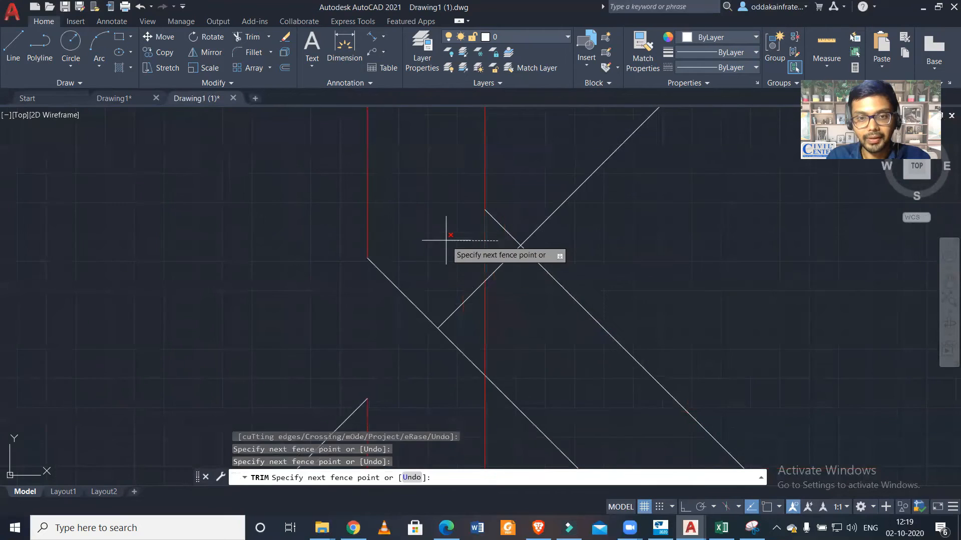
scroll(446, 240, "down", 4)
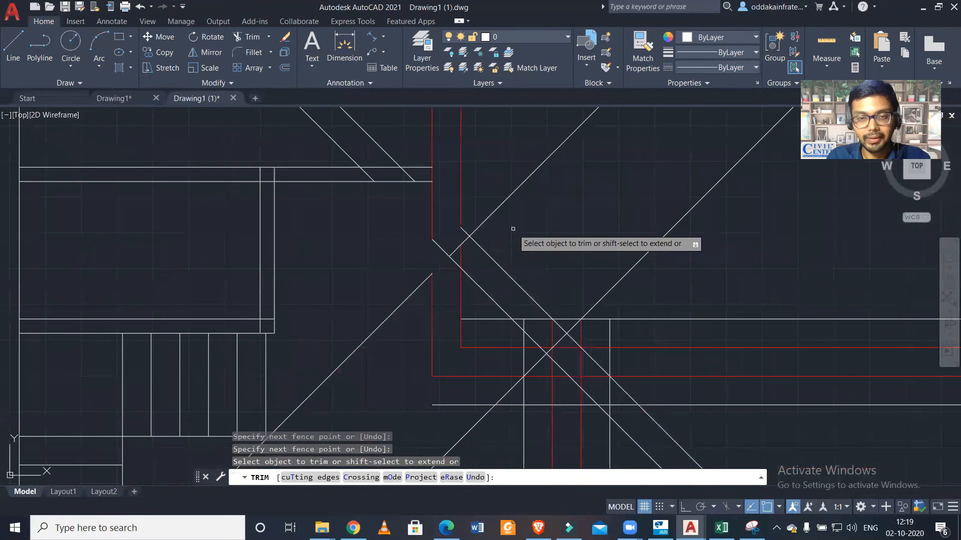
scroll(516, 240, "up", 3)
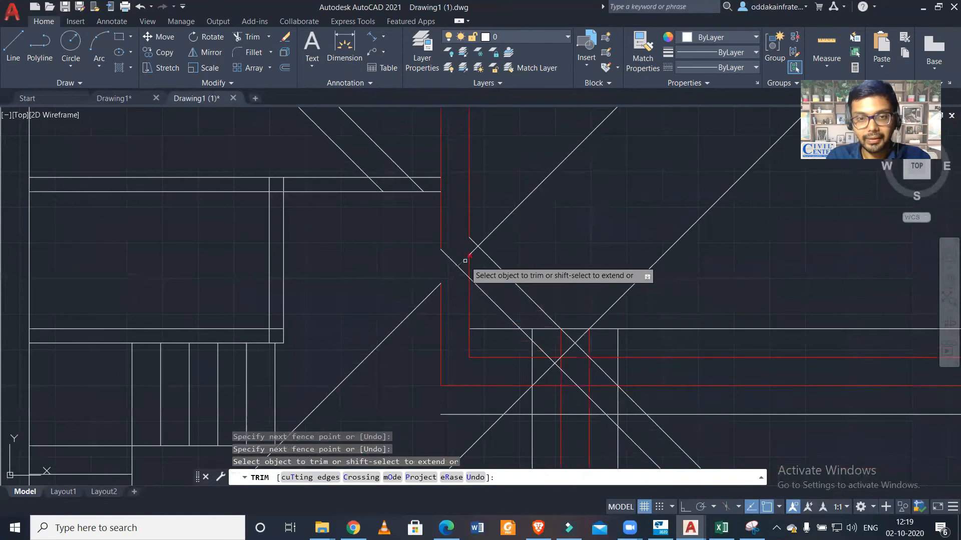
scroll(506, 253, "up", 2)
left_click(498, 245)
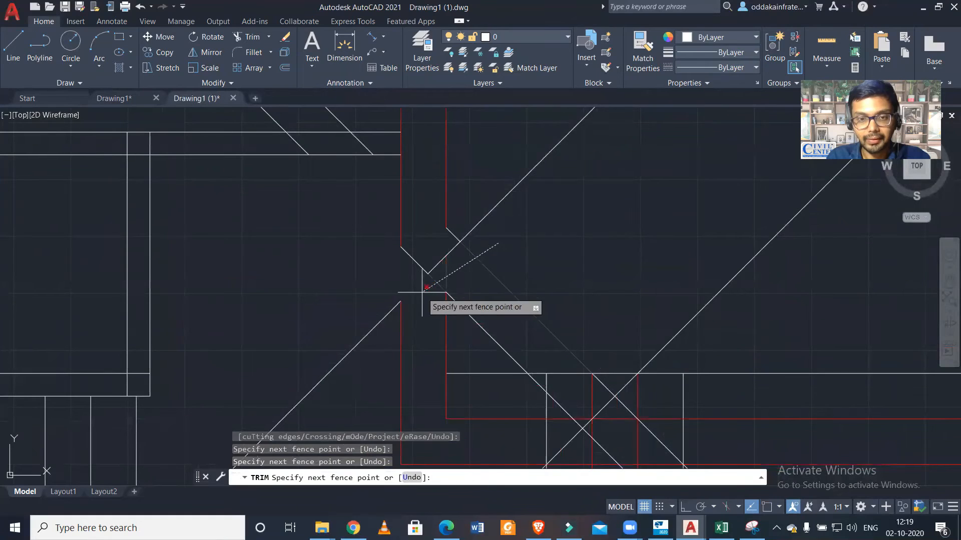
left_click(418, 308)
key("Return")
scroll(517, 247, "down", 2)
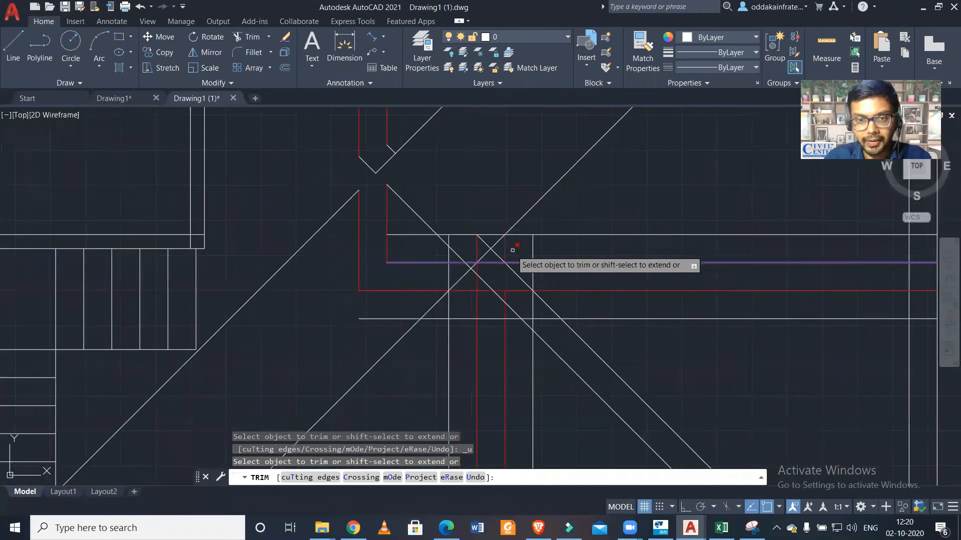
Trim the red wall lines and diagonals crossing at the lower junction to open up its pointed corner.
key("Escape")
key("Escape")
type("tr")
key("Return")
scroll(517, 247, "up", 2)
left_click(517, 245)
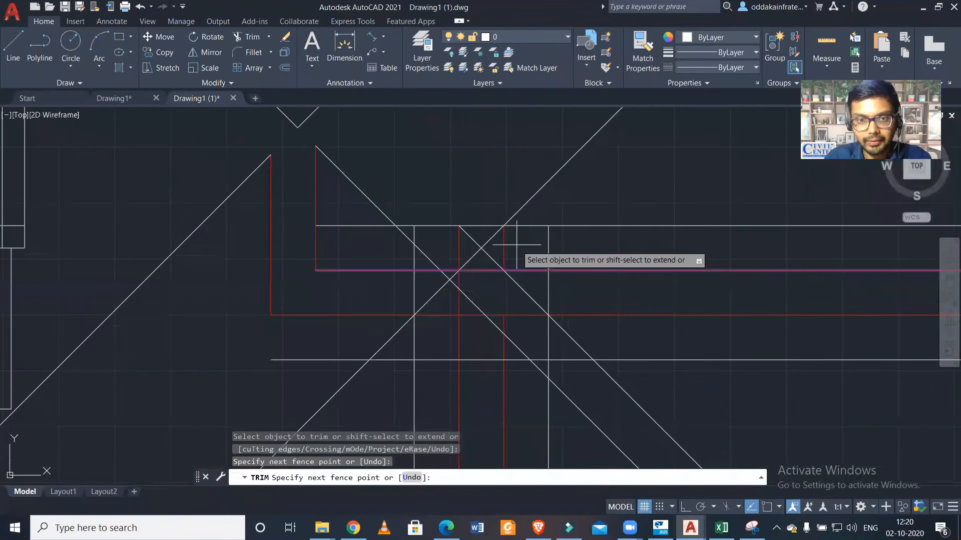
left_click(492, 253)
left_click(503, 240)
left_click(475, 239)
left_click(479, 231)
left_click(433, 274)
key("Return")
Trim the red line ends and descending diagonals inside the lower junction, leaving only the short legs of its pointed corner.
scroll(478, 281, "up", 1)
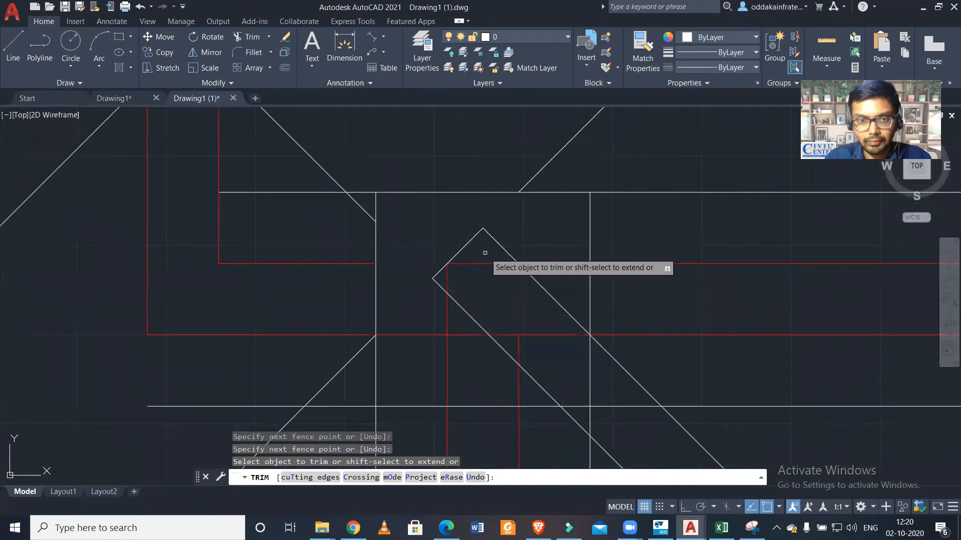
left_click(480, 259)
left_click(472, 273)
left_click(455, 279)
left_click(444, 278)
scroll(481, 266, "down", 2)
scroll(520, 241, "down", 2)
scroll(512, 262, "up", 3)
left_click(479, 236)
left_click(472, 247)
left_click(525, 223)
left_click(511, 236)
scroll(510, 236, "down", 2)
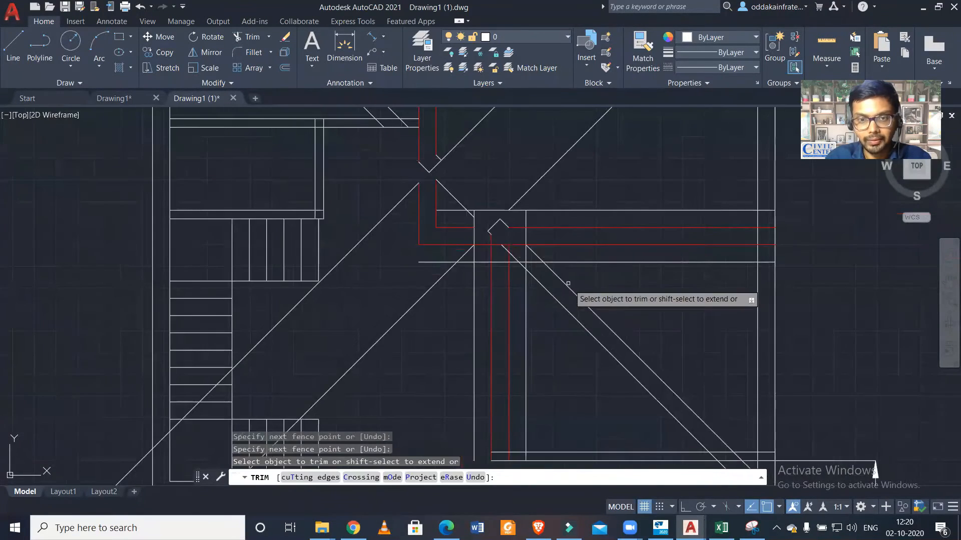
Erase the leftover diagonal segments and horizontal offset lines around the lower wall junction.
key("Escape")
left_click(607, 304)
left_click(573, 355)
left_click(619, 276)
left_click(602, 255)
left_click(599, 220)
left_click(580, 193)
left_click(549, 173)
left_click(399, 297)
left_click(369, 234)
left_click(474, 185)
left_click(450, 201)
key("Delete")
Erase the two white vertical offset lines on either side of the lower red wall.
scroll(561, 227, "up", 2)
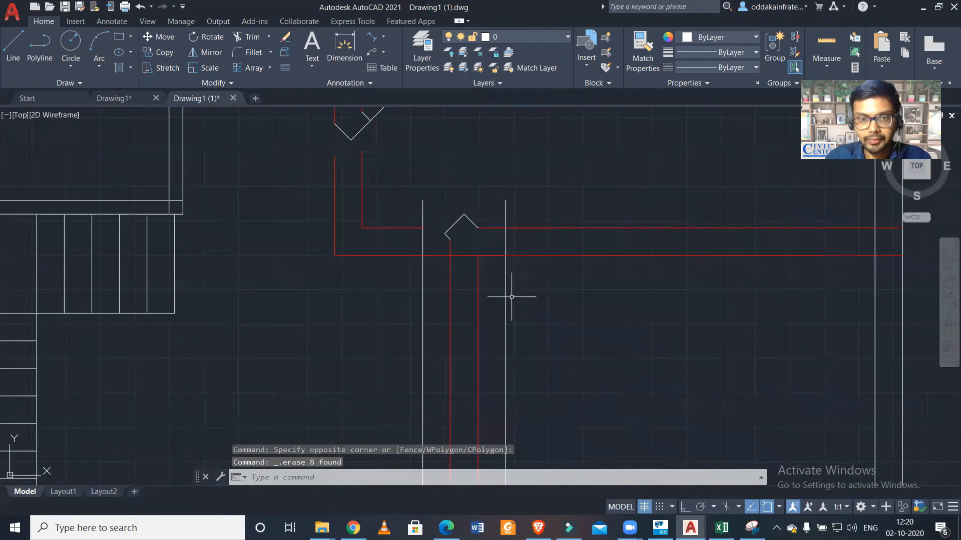
left_click(516, 292)
left_click(493, 296)
left_click(428, 300)
left_click(419, 291)
key("Delete")
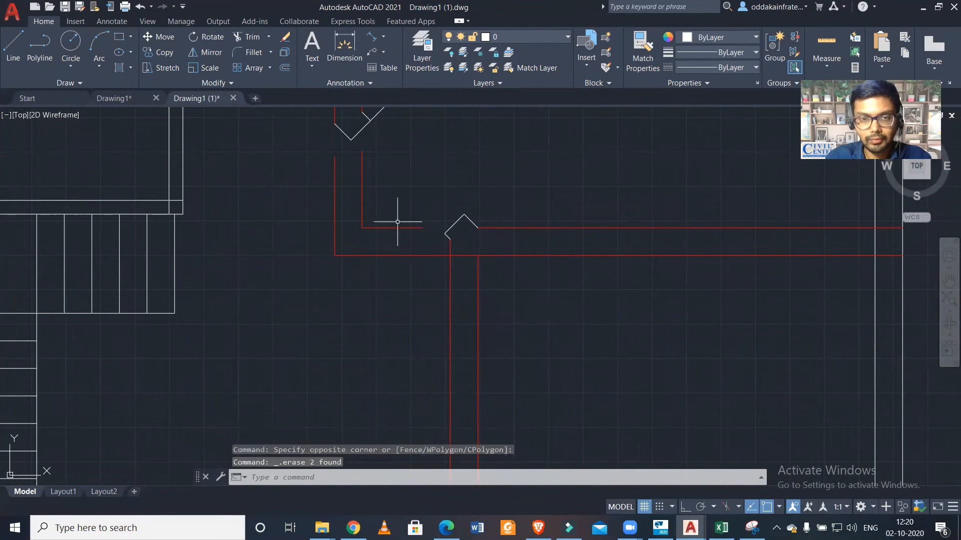
Trim and erase the leftover red wall lines between the two pointed wall ends, and trim the stray diagonal at the upper one.
type("tr")
key("Return")
mouse_move(384, 270)
left_mouse_down()
mouse_move(389, 200)
mouse_move(273, 187)
left_mouse_up()
scroll(335, 188, "down", 2)
middle_click_drag(336, 190, 371, 288)
left_click_drag(429, 159, 461, 229)
key("Escape")
left_click(328, 153)
left_click(236, 154)
key("Delete")
scroll(472, 220, "down", 2)
scroll(456, 281, "up", 4)
scroll(461, 299, "down", 2)
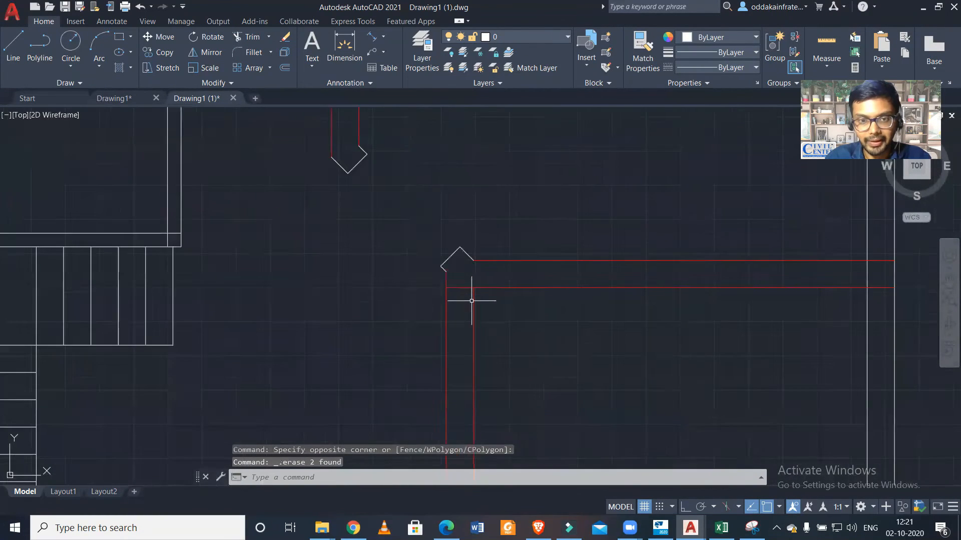
Match the white outer wall line's properties onto the red lines of the upper and lower walls.
scroll(489, 304, "down", 2)
left_click(550, 328)
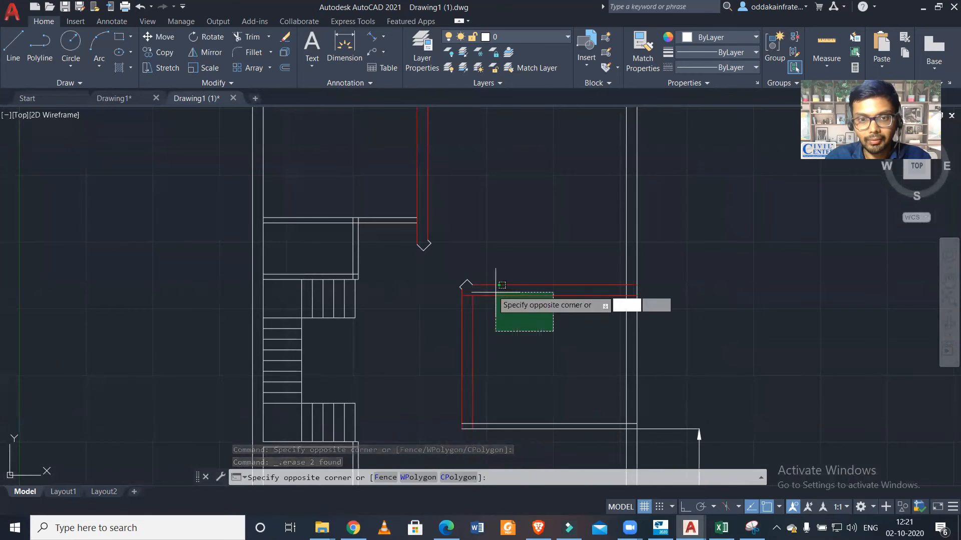
key("Escape")
left_click(671, 218)
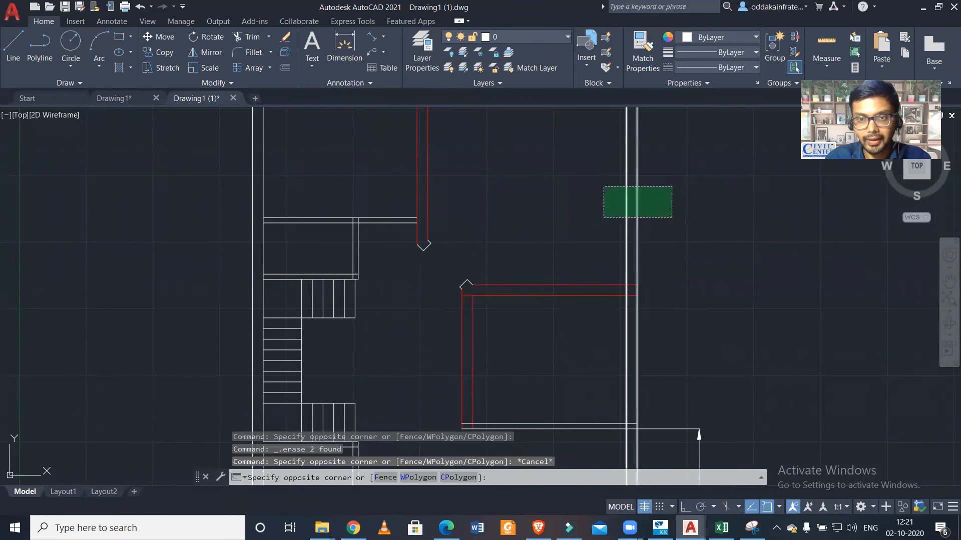
left_click(603, 188)
type("ma")
key("Return")
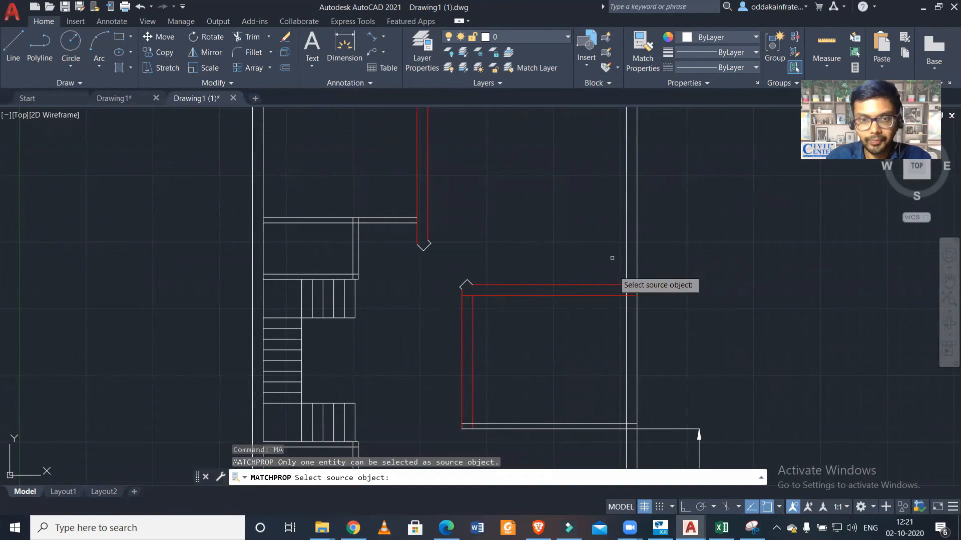
left_click(560, 351)
left_click(513, 355)
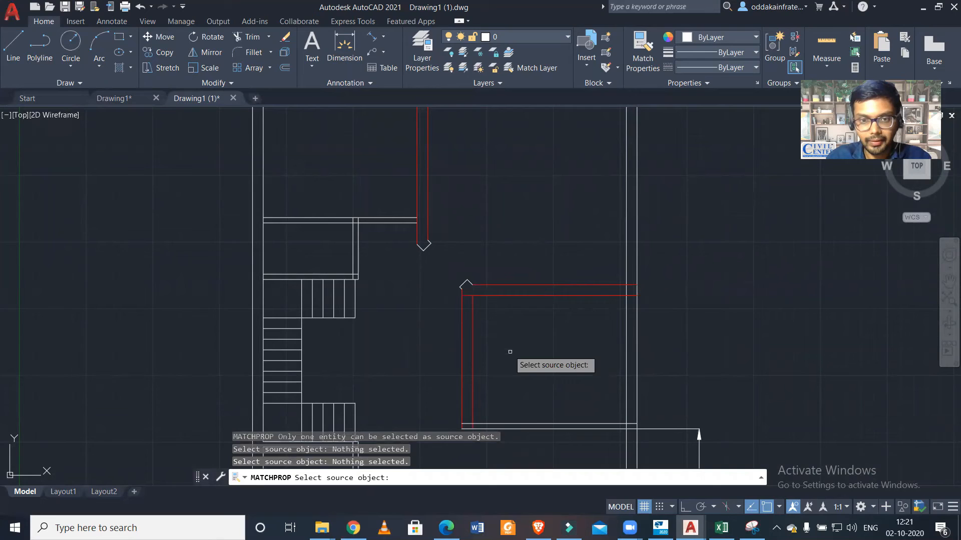
left_click(498, 293)
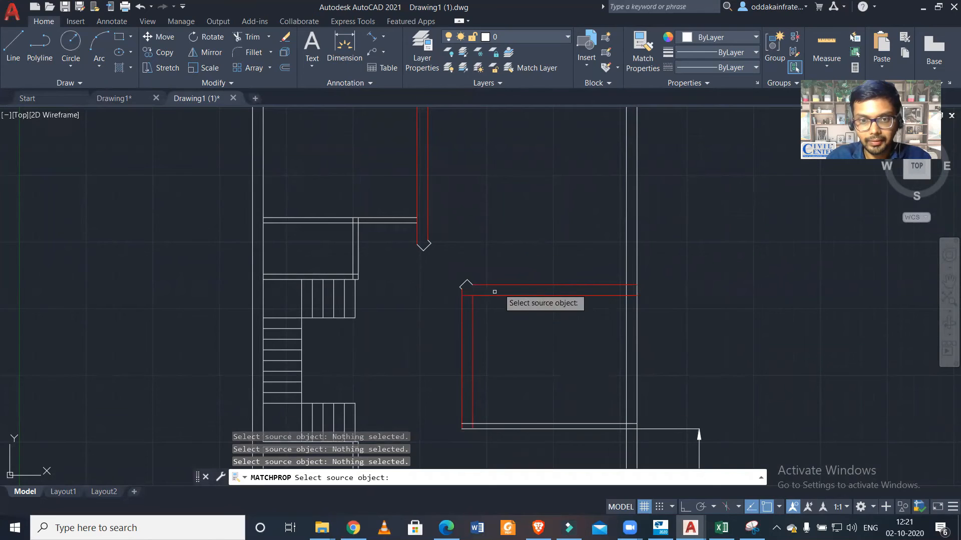
left_click(626, 250)
left_click(591, 371)
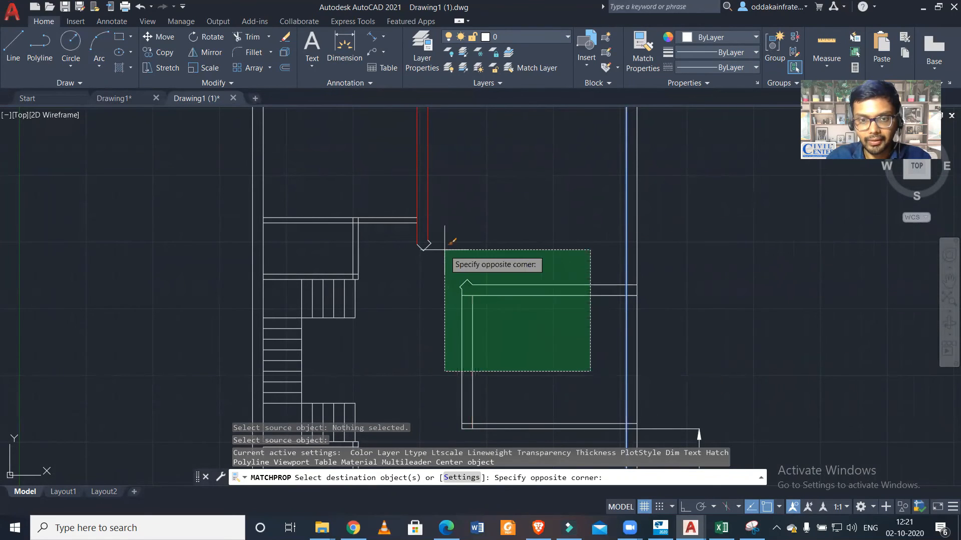
left_click(403, 148)
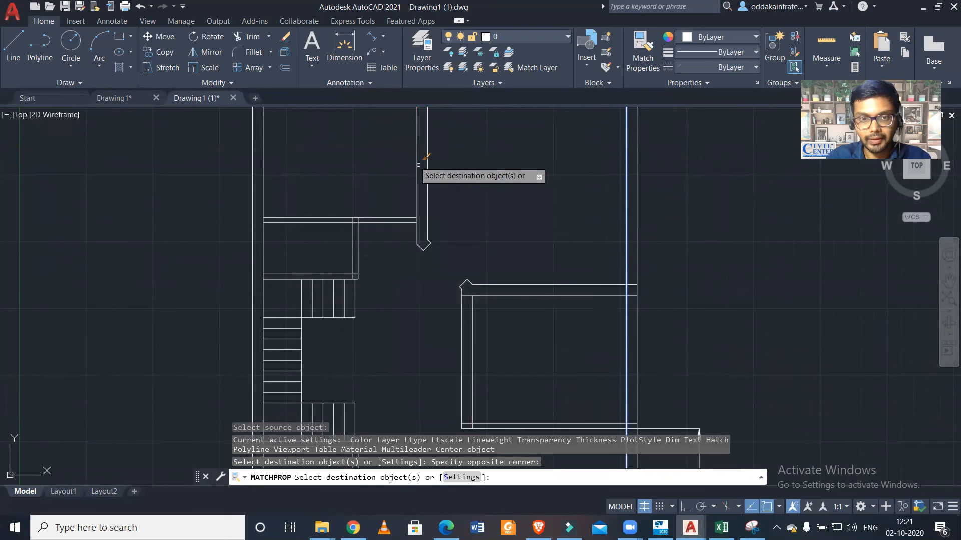
Stretch the left end of the lower horizontal wall line back to the top of the inner vertical wall line.
scroll(468, 271, "up", 2)
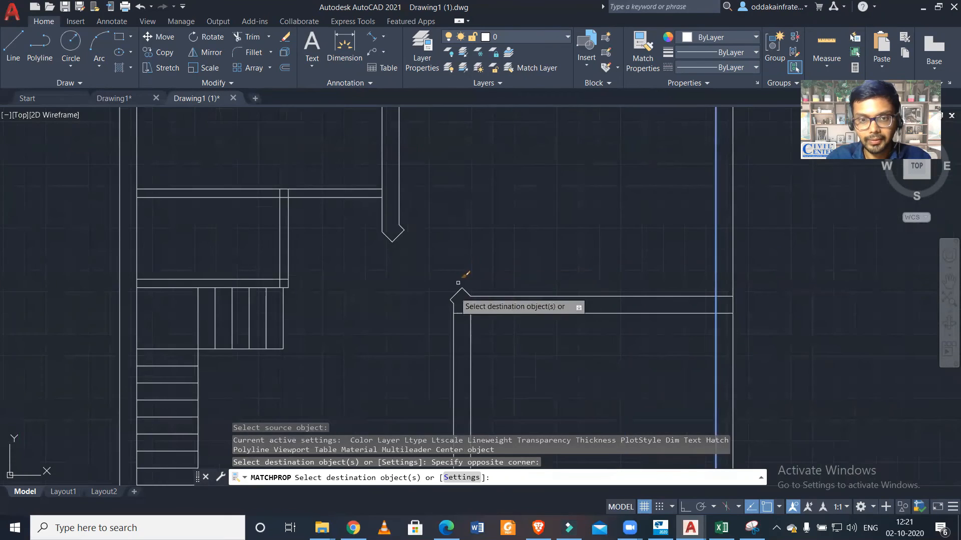
left_click(455, 313)
left_click(453, 313)
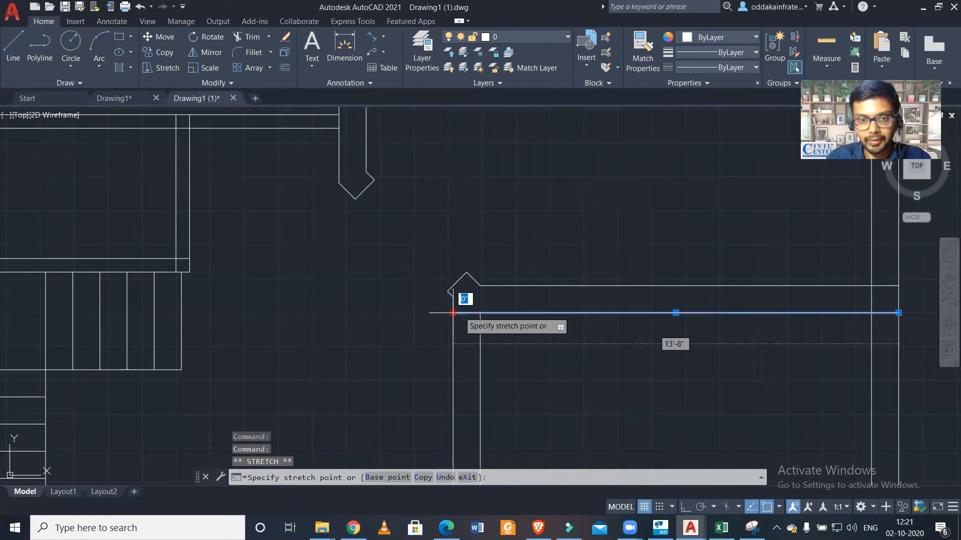
left_click(480, 313)
key("Escape")
scroll(504, 306, "down", 3)
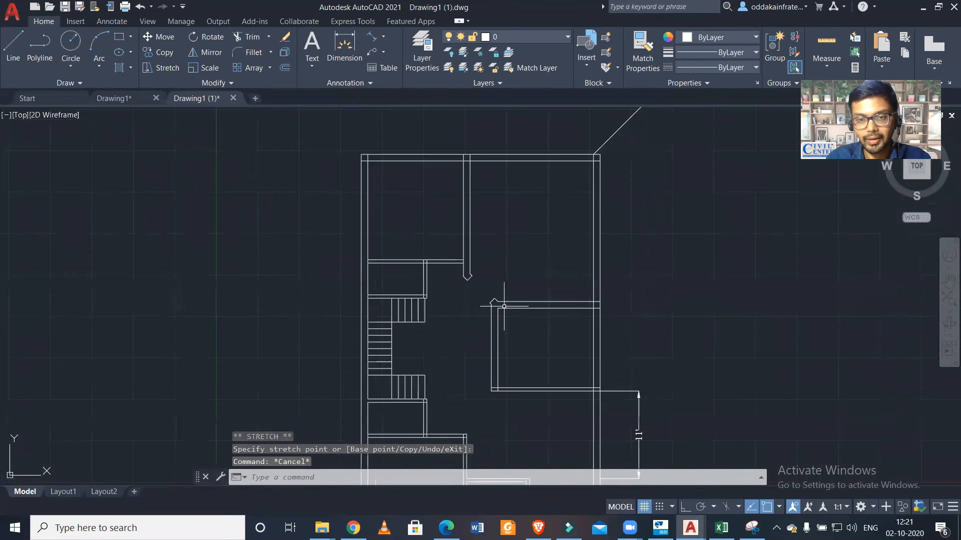
Add an aligned dimension across the diagonal opening between the two pointed wall ends.
middle_click_drag(503, 356, 502, 346)
scroll(499, 273, "up", 4)
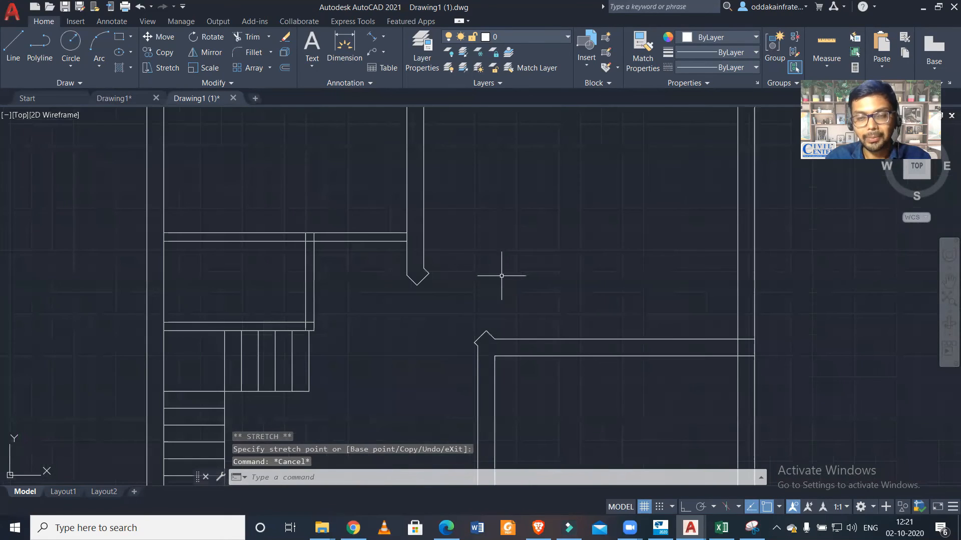
scroll(488, 316, "up", 2)
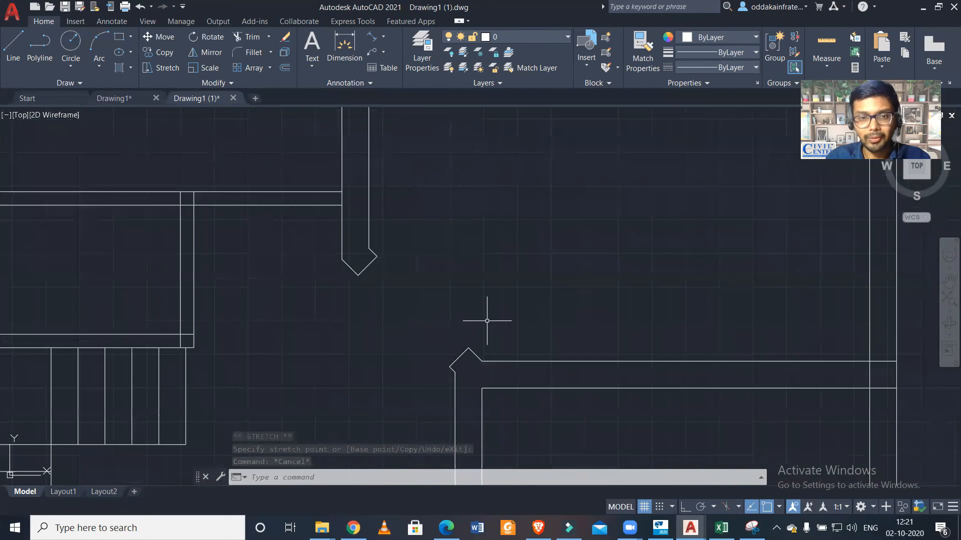
left_click(385, 37)
left_click(397, 99)
left_click(368, 266)
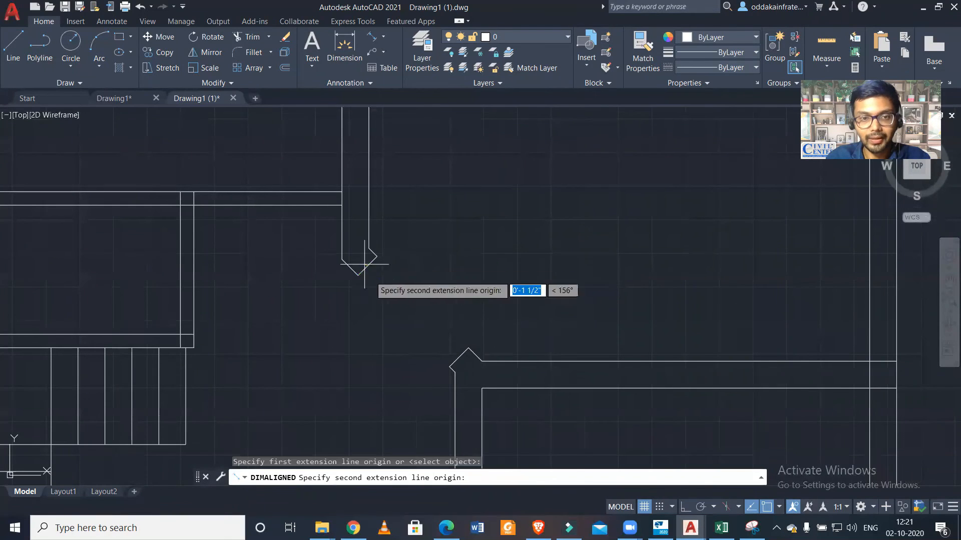
left_click(458, 358)
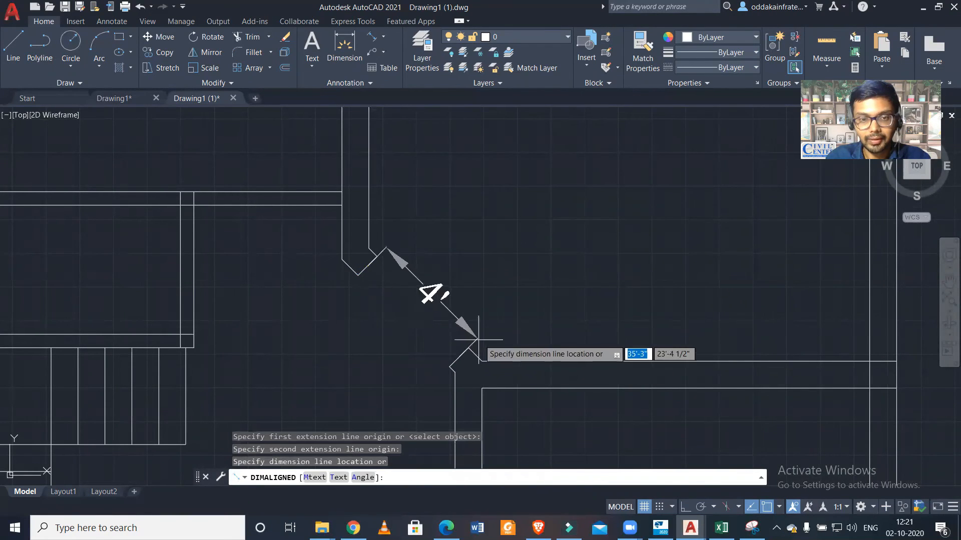
left_click(491, 320)
scroll(487, 263, "down", 4)
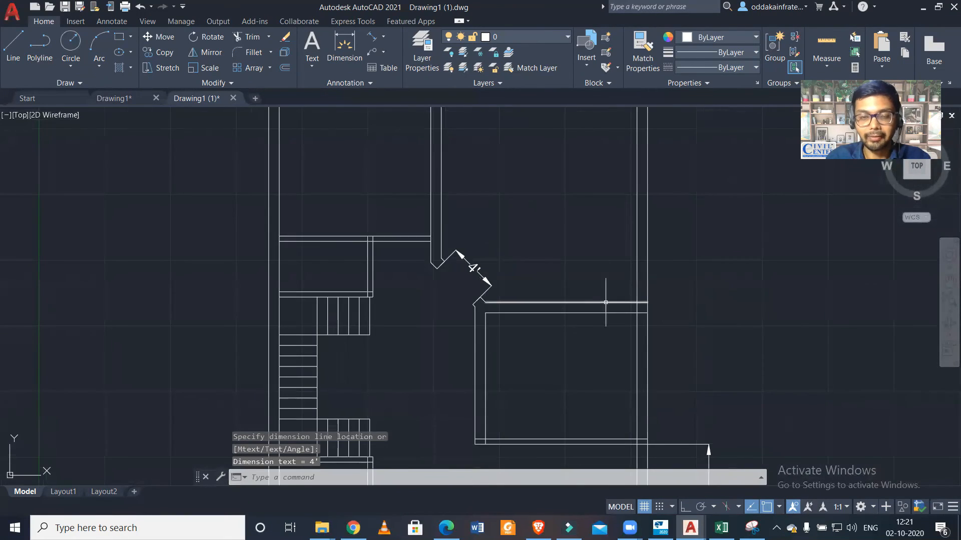
Erase the leftover diagonal construction line outside the floor plan's upper-right corner.
scroll(575, 300, "down", 4)
scroll(592, 322, "up", 2)
scroll(595, 297, "down", 2)
left_click(731, 182)
left_click(661, 151)
key("Delete")
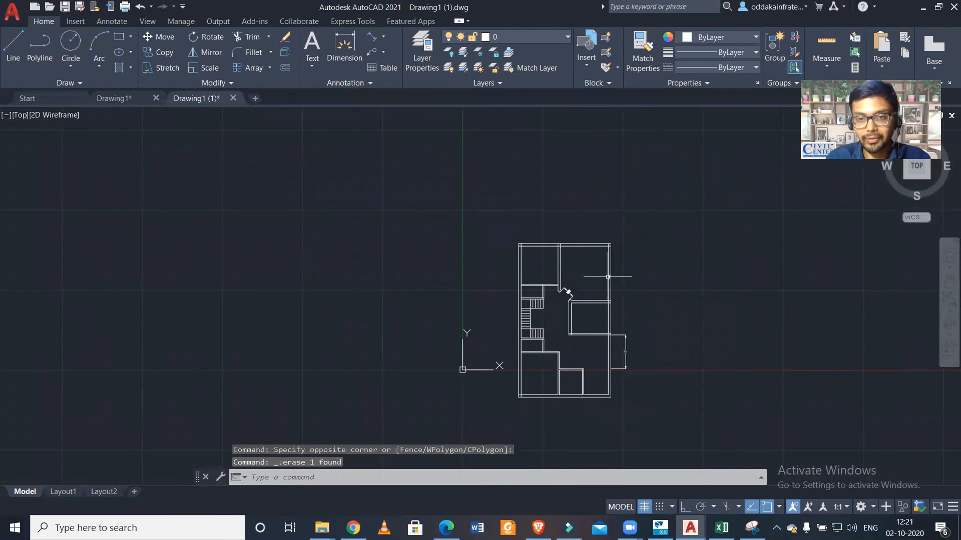
scroll(560, 280, "up", 6)
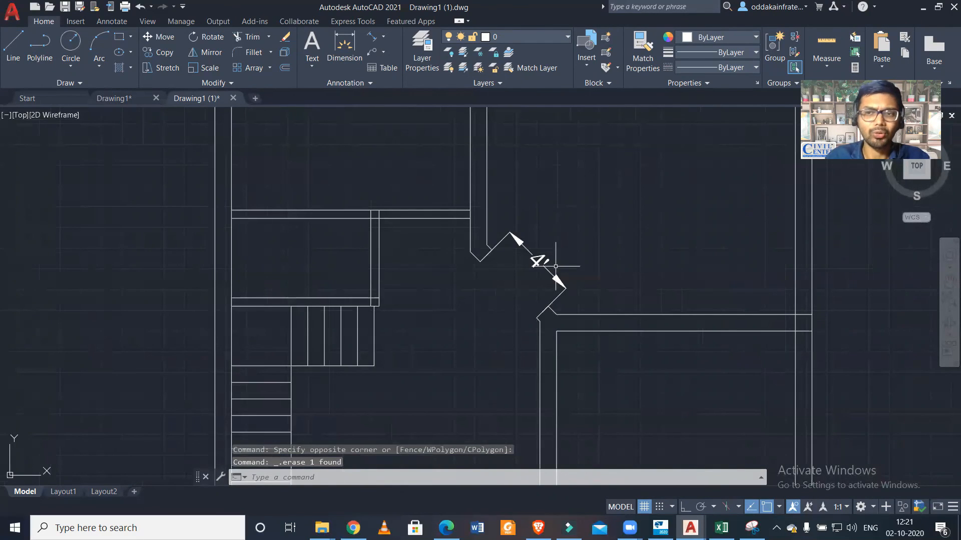